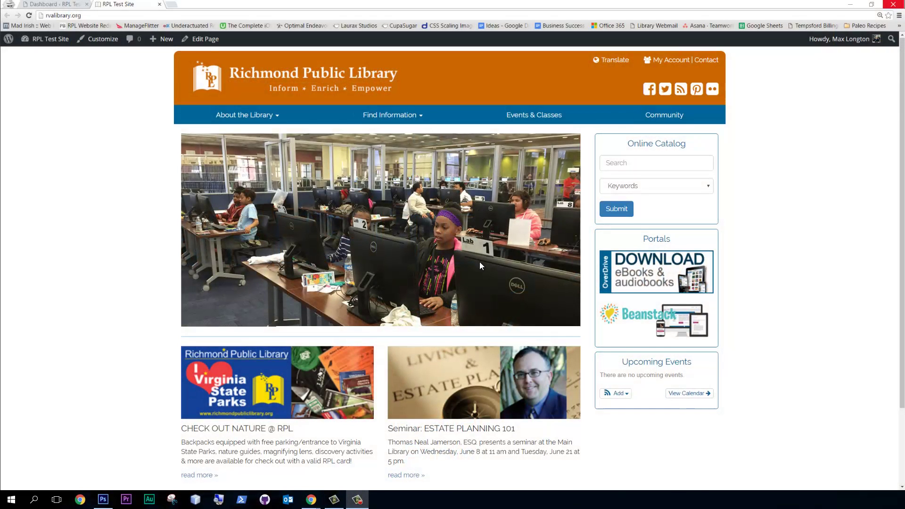
Reload the library homepage three times until Library Yarns @ Belmont appears in the news area.
{"action": "scroll", "coordinate": [368, 320], "scroll_direction": "down", "scroll_amount": 3}
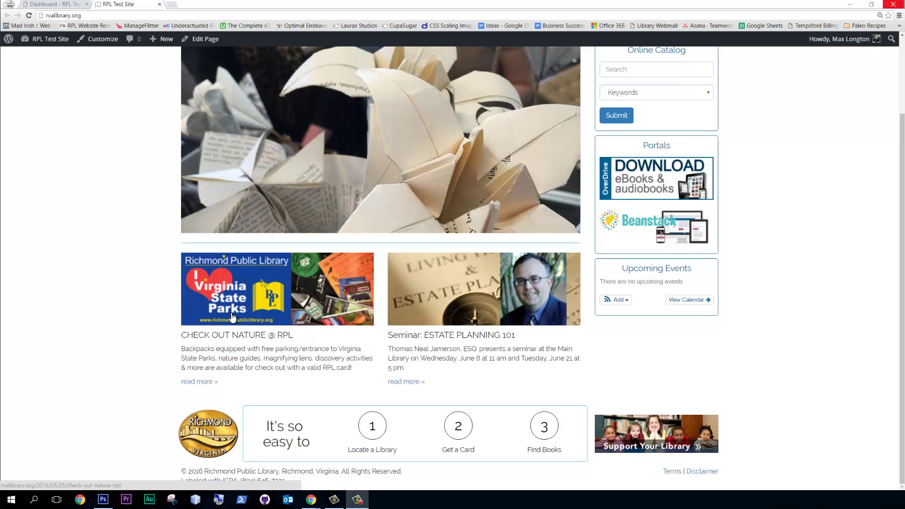
{"action": "left_click", "coordinate": [29, 15]}
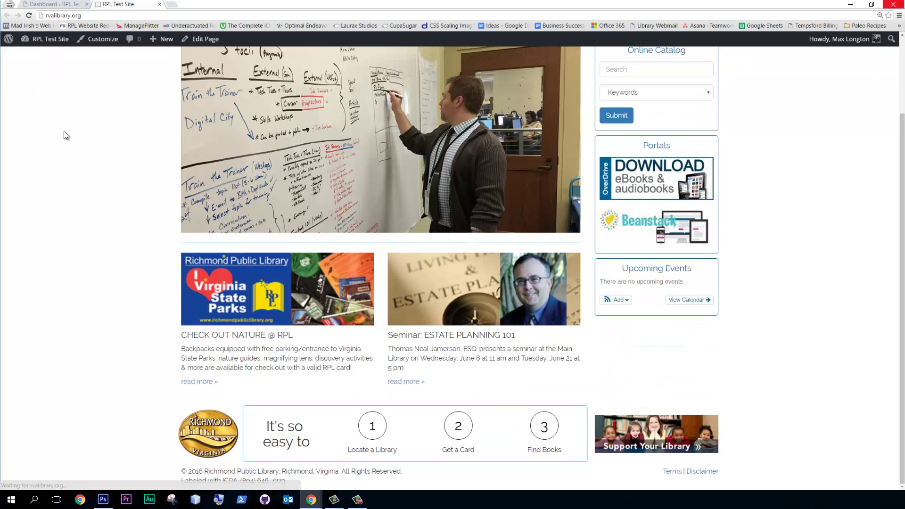
{"action": "left_click", "coordinate": [29, 15]}
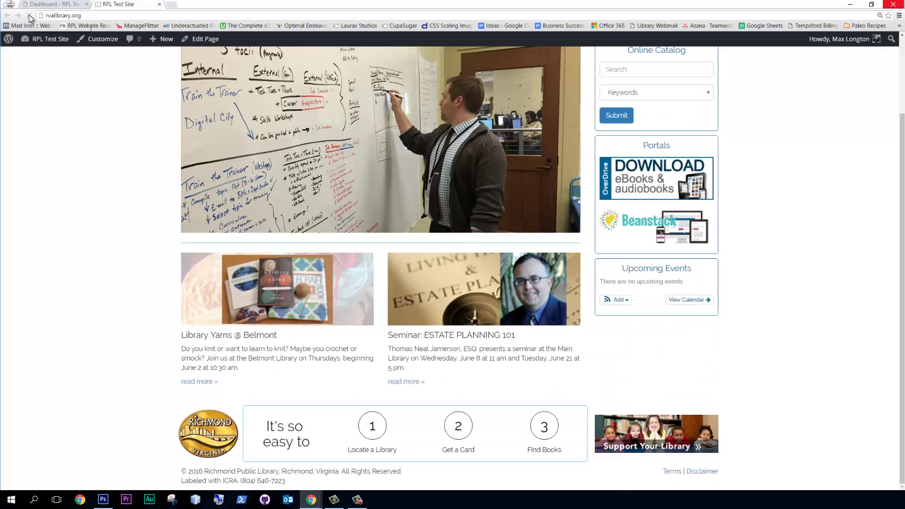
{"action": "left_click", "coordinate": [30, 15]}
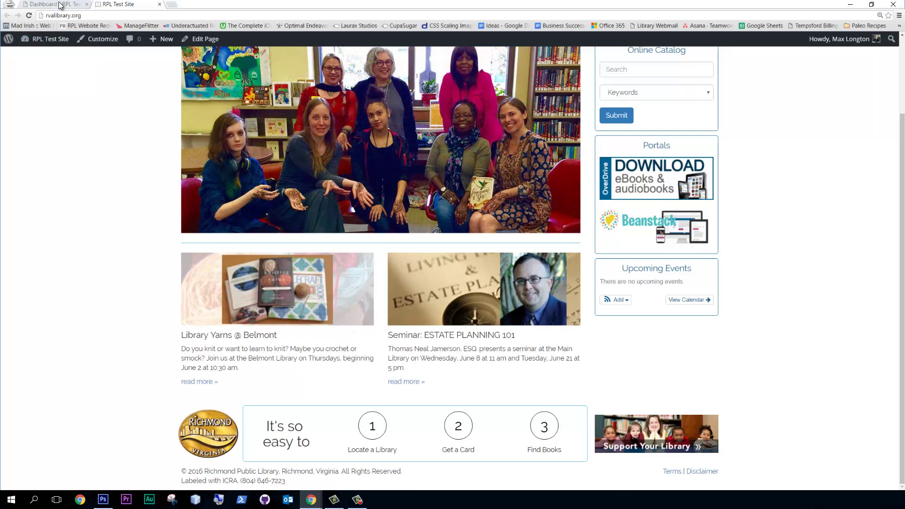
From the WordPress Dashboard's posts list, open 'Ginter Park Closed for Renovation' in the editor.
{"action": "left_click", "coordinate": [53, 7]}
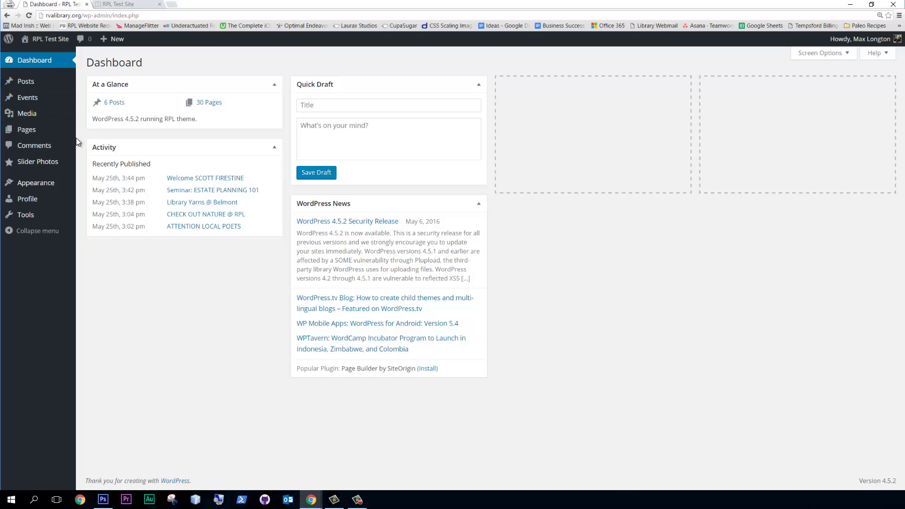
{"action": "left_click", "coordinate": [24, 82]}
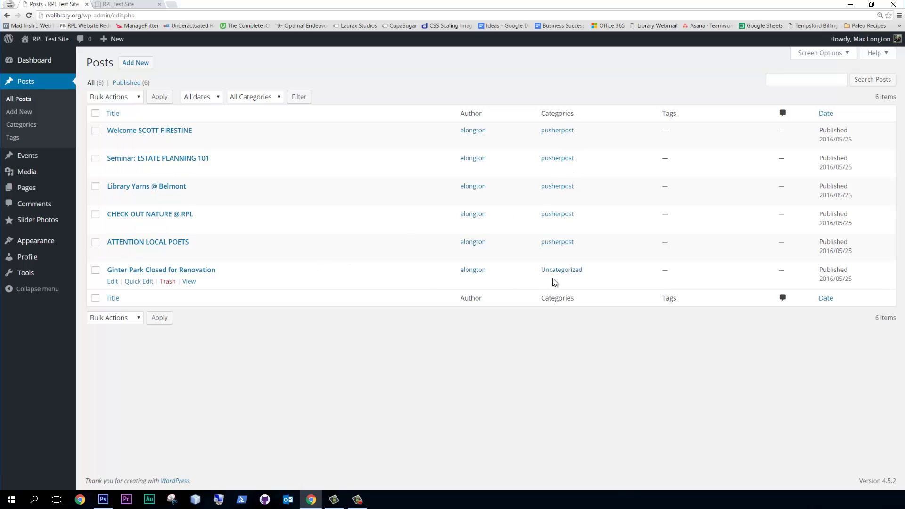
{"action": "left_click", "coordinate": [170, 271]}
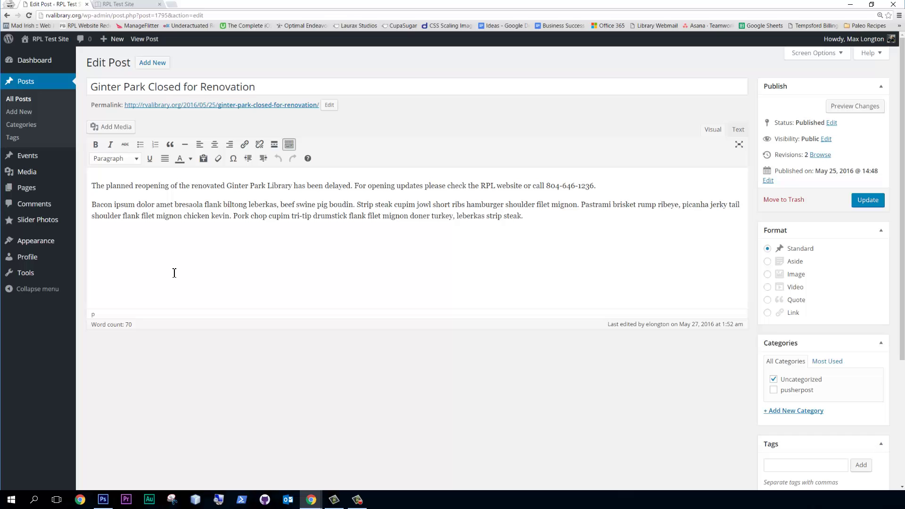
Drag the Featured Image box up to sit directly below Publish, above Format.
{"action": "scroll", "coordinate": [396, 323], "scroll_direction": "down", "scroll_amount": 4}
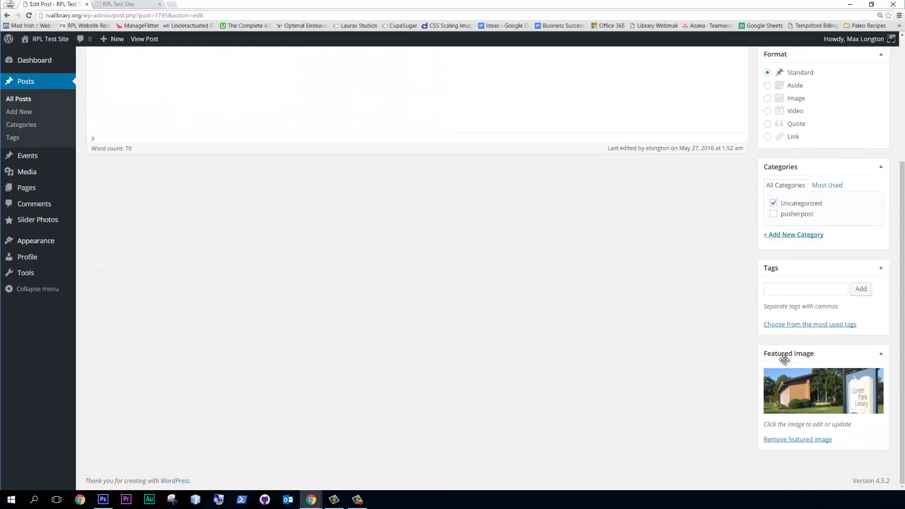
{"action": "left_click_drag", "start_coordinate": [782, 358], "coordinate": [785, 174]}
{"action": "scroll", "coordinate": [785, 174], "scroll_direction": "up", "scroll_amount": 2}
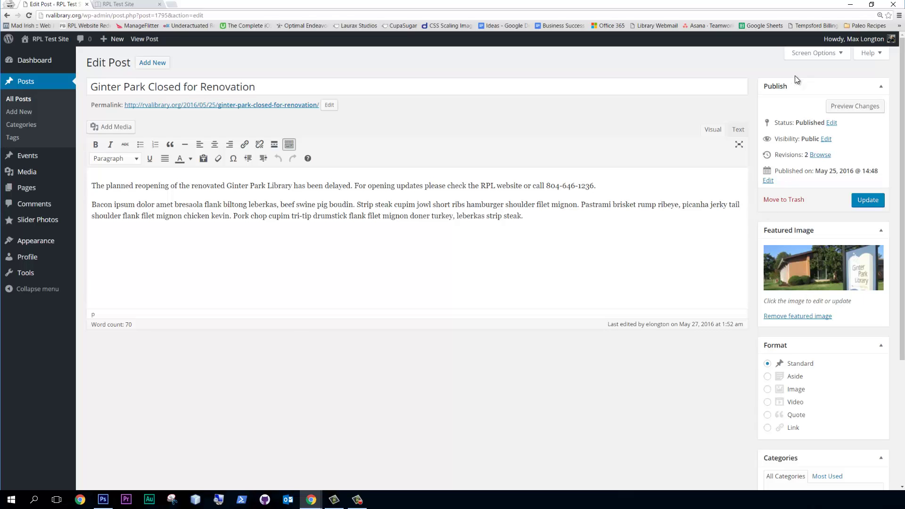
Enable the Excerpt box in Screen Options and check its sentence about the delayed reopening.
{"action": "left_click", "coordinate": [829, 55]}
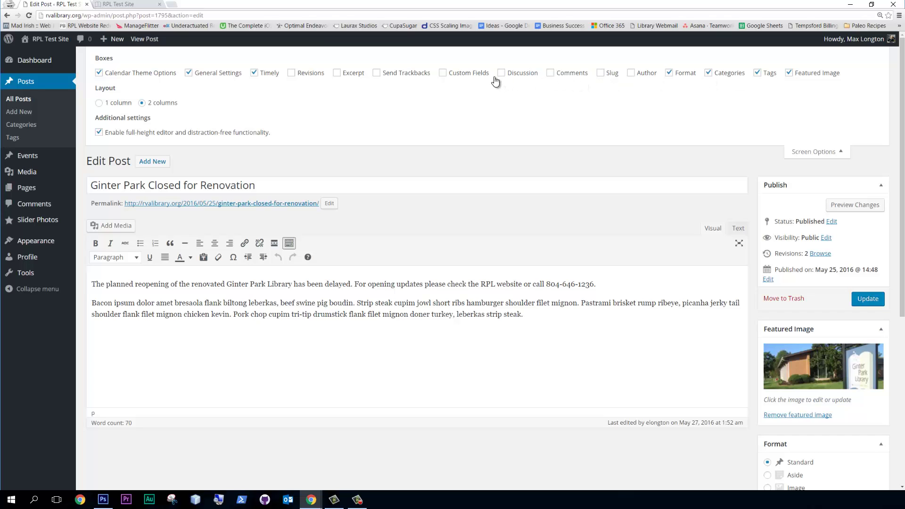
{"action": "left_click", "coordinate": [337, 73]}
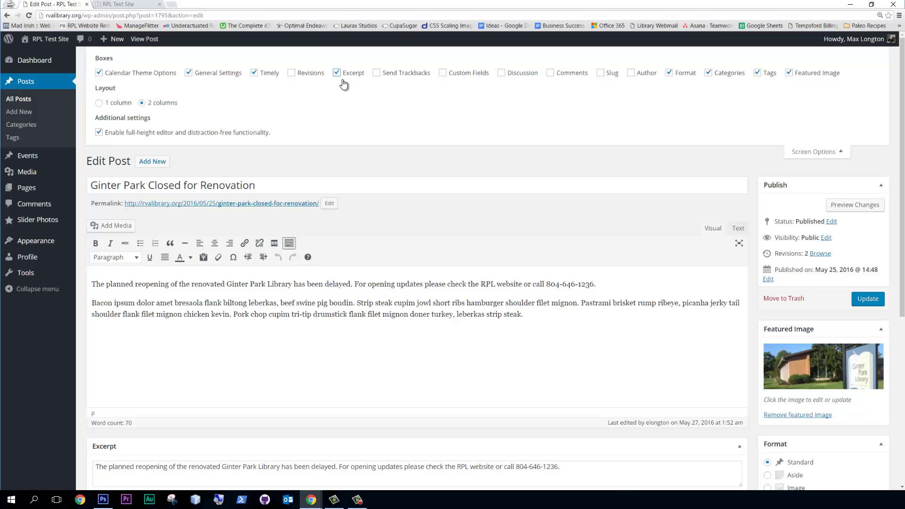
{"action": "left_click", "coordinate": [801, 152]}
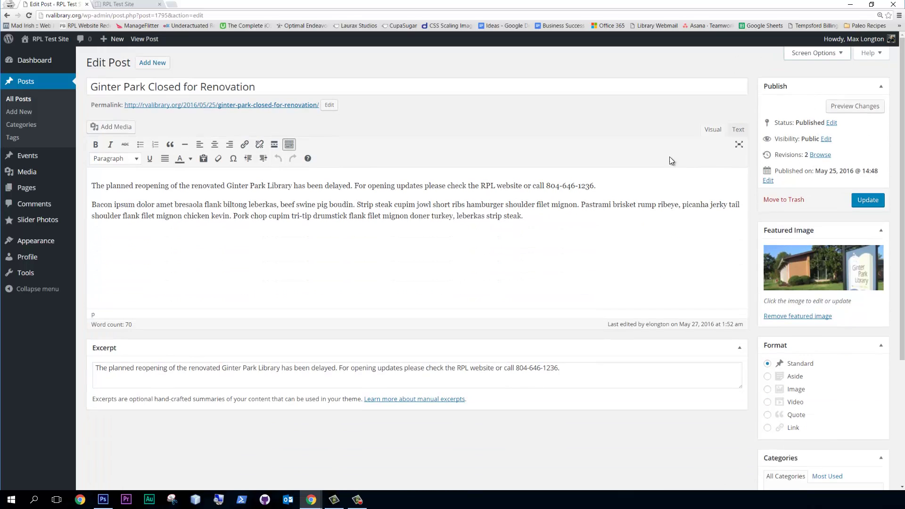
{"action": "scroll", "coordinate": [656, 158], "scroll_direction": "down", "scroll_amount": 1}
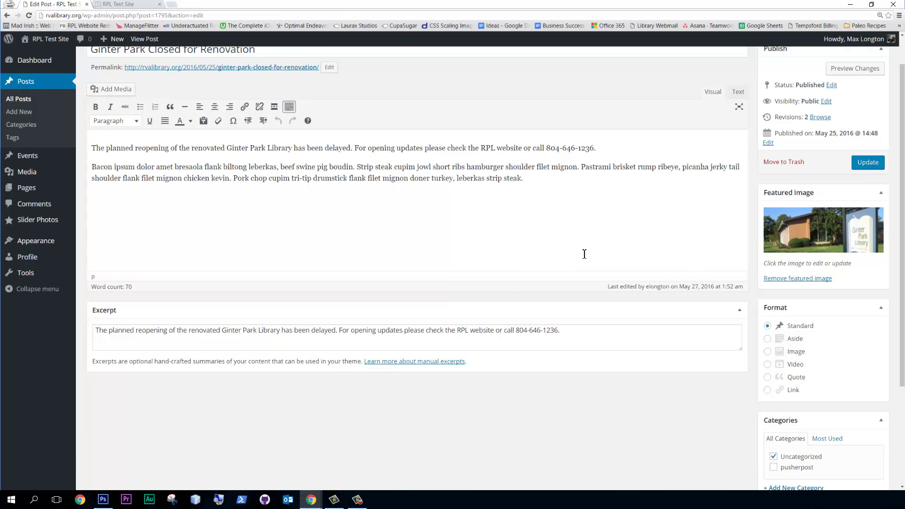
{"action": "left_click_drag", "start_coordinate": [568, 333], "coordinate": [502, 336]}
{"action": "left_click", "coordinate": [502, 336]}
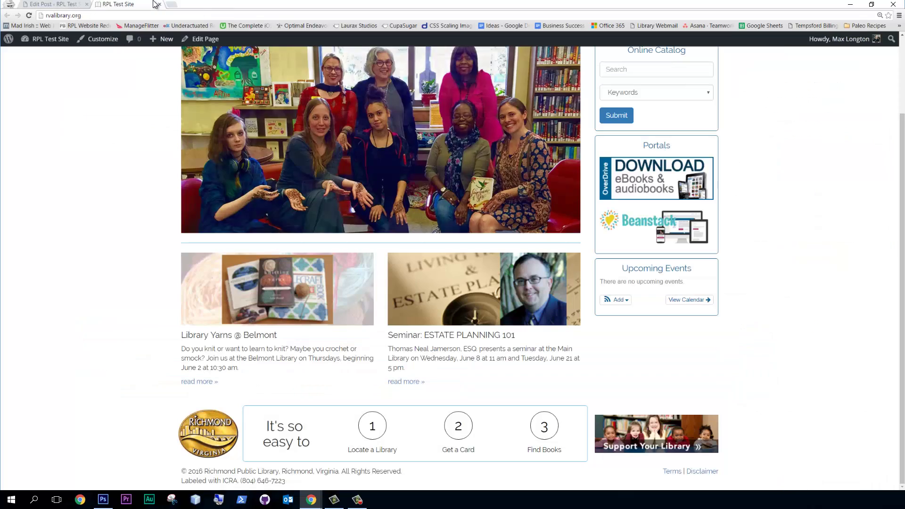
{"action": "left_click", "coordinate": [154, 4]}
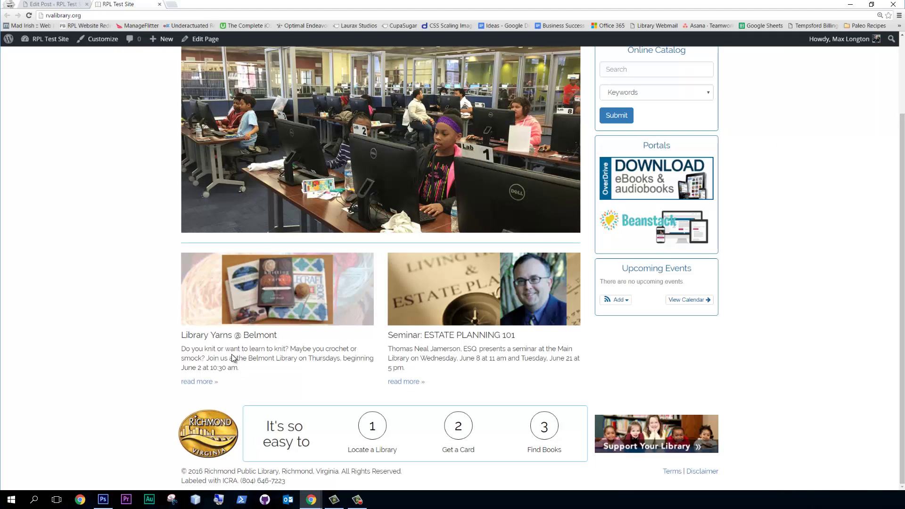
{"action": "left_click", "coordinate": [203, 382]}
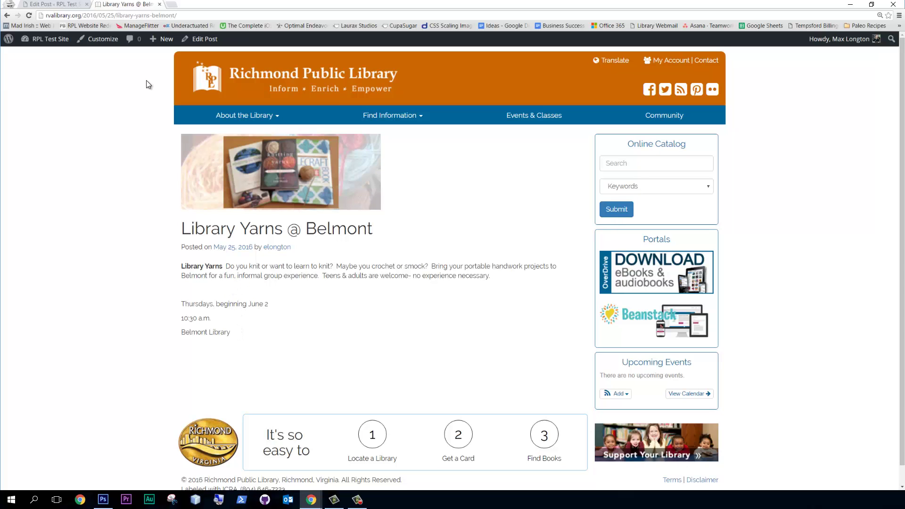
{"action": "left_click", "coordinate": [77, 4]}
{"action": "scroll", "coordinate": [166, 120], "scroll_direction": "up", "scroll_amount": 1}
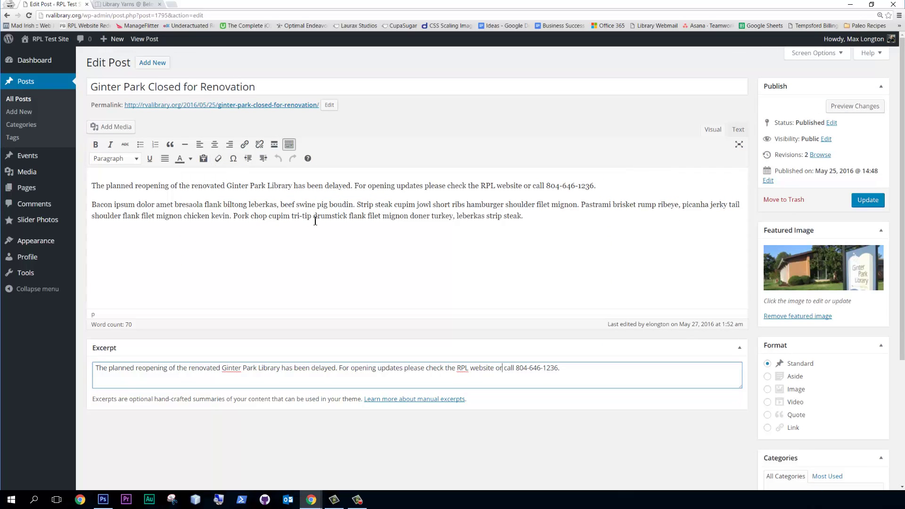
Create a new post titled 'Finding Dori @ Main' as a draft.
{"action": "left_click", "coordinate": [26, 85]}
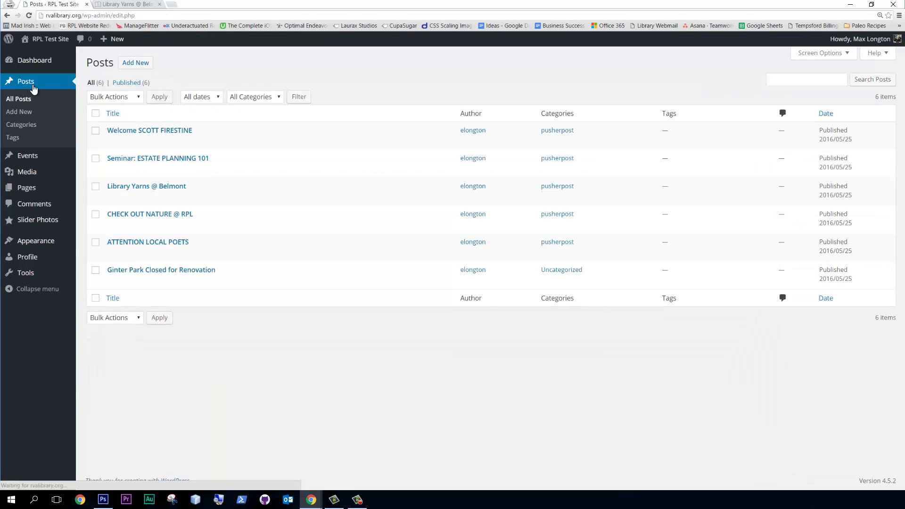
{"action": "left_click", "coordinate": [136, 63]}
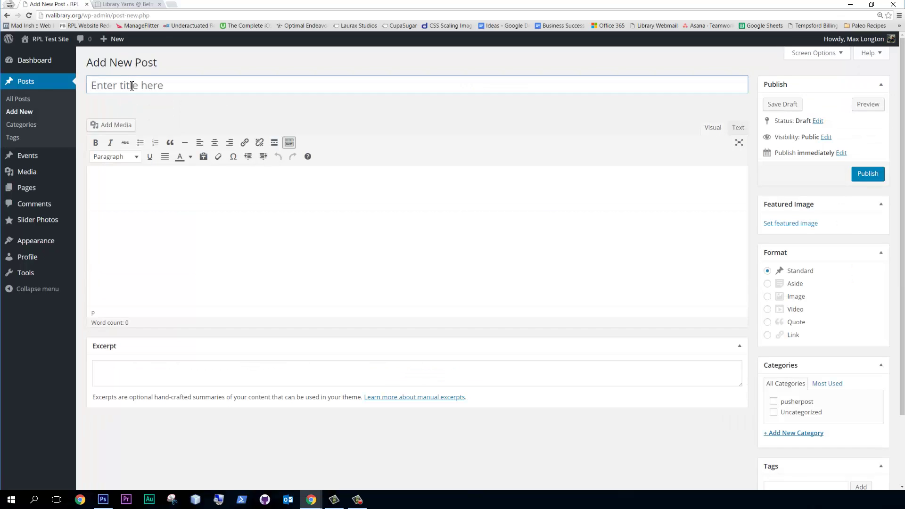
{"action": "left_click", "coordinate": [132, 85]}
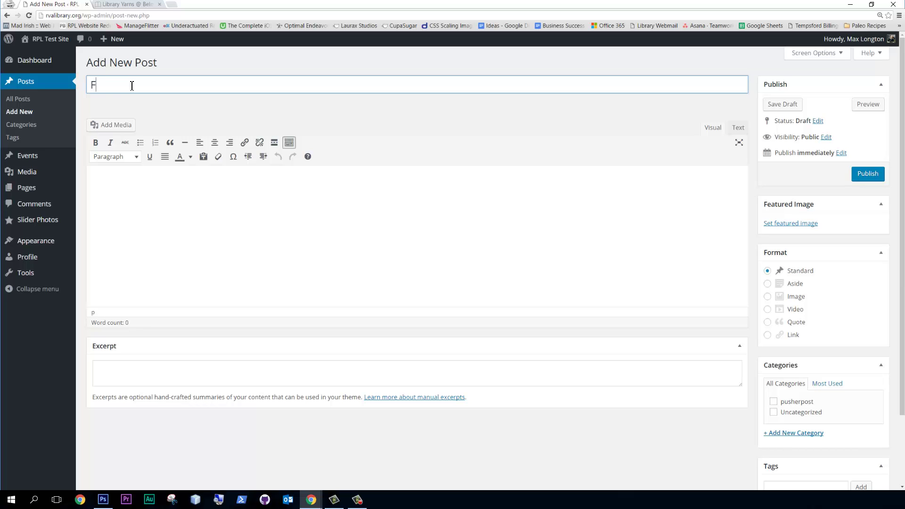
{"action": "type", "text": "Find ing Dori @ Main"}
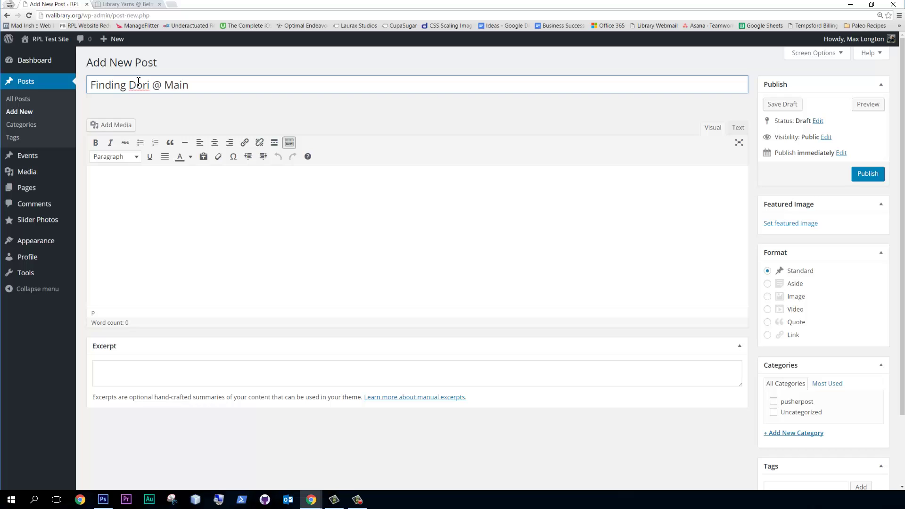
{"action": "left_click", "coordinate": [296, 214]}
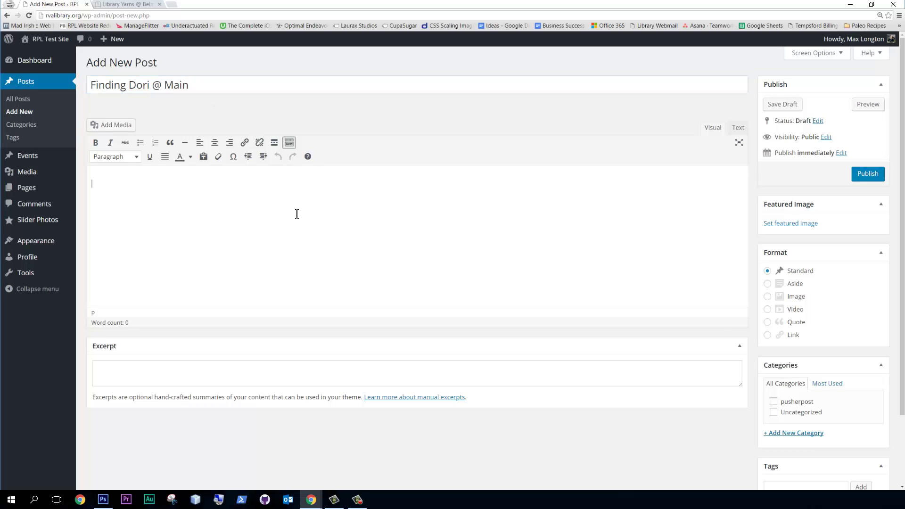
Search the web for 'finding dori' in a new incognito tab and open the Finding Dory (2016) IMDb page.
{"action": "left_click", "coordinate": [171, 6]}
{"action": "type", "text": "google.com"}
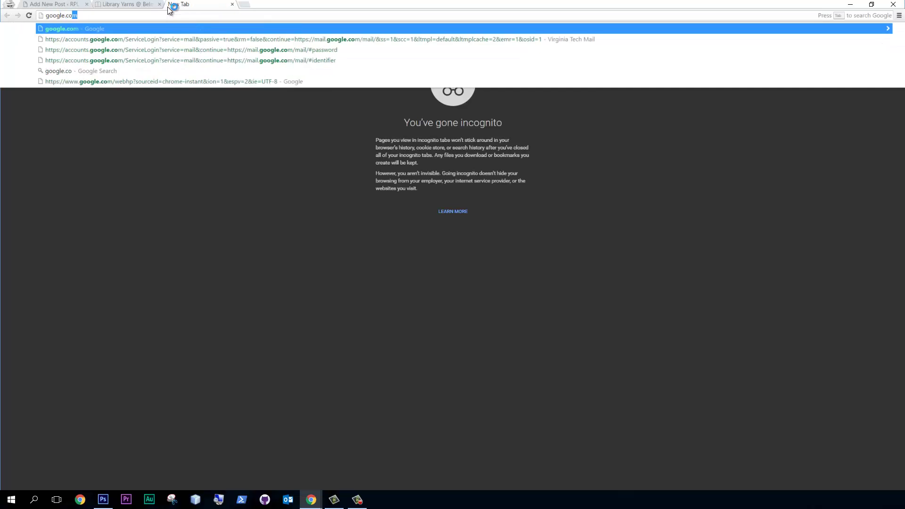
{"action": "key", "text": "BackSpace"}
{"action": "key", "text": "BackSpace"}
{"action": "key", "text": "BackSpace"}
{"action": "key", "text": "BackSpace"}
{"action": "key", "text": "BackSpace"}
{"action": "key", "text": "BackSpace"}
{"action": "key", "text": "BackSpace"}
{"action": "key", "text": "BackSpace"}
{"action": "key", "text": "BackSpace"}
{"action": "key", "text": "BackSpace"}
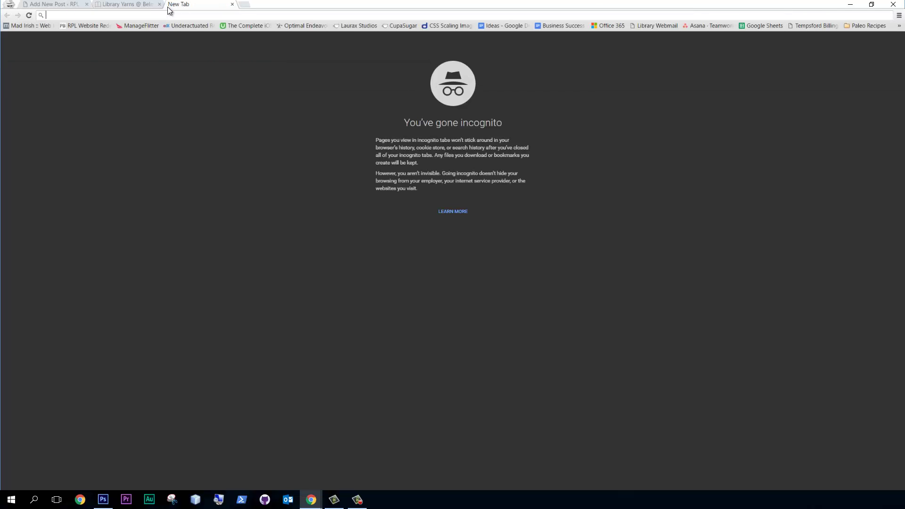
{"action": "type", "text": "finding dory"}
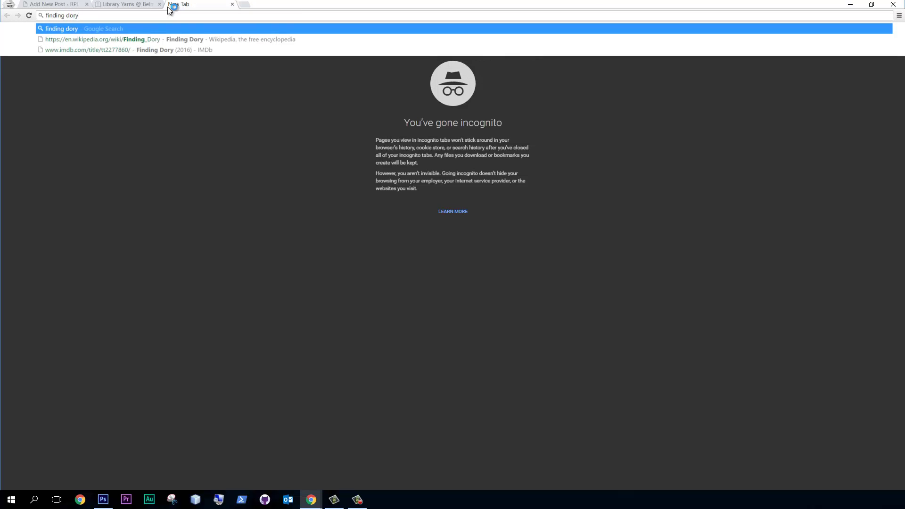
{"action": "key", "text": "BackSpace"}
{"action": "type", "text": "i"}
{"action": "key", "text": "Return"}
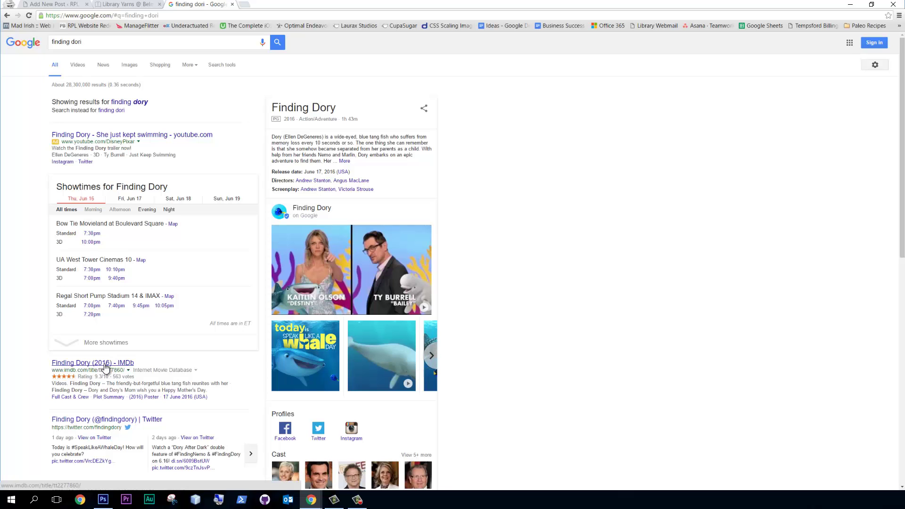
{"action": "left_click", "coordinate": [104, 367]}
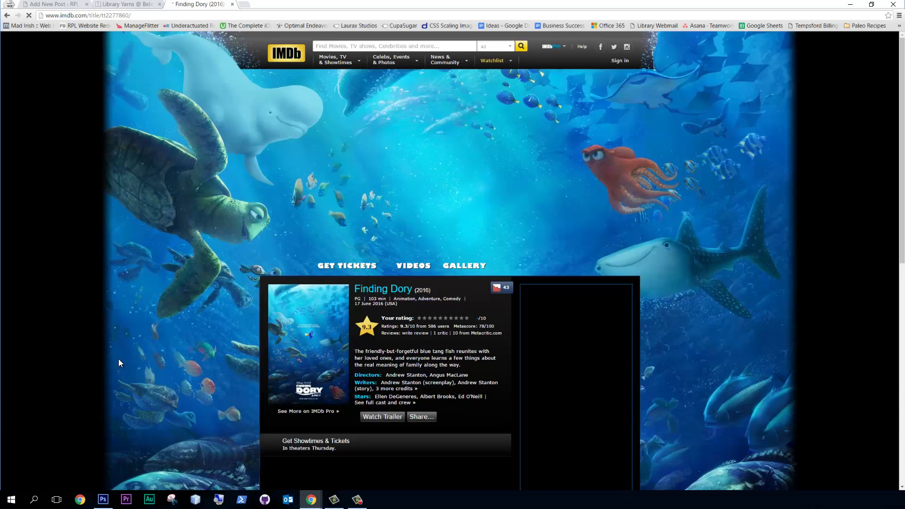
Copy IMDb's Finding Dory plot summary and paste it as the draft post's excerpt.
{"action": "scroll", "coordinate": [383, 339], "scroll_direction": "down", "scroll_amount": 2}
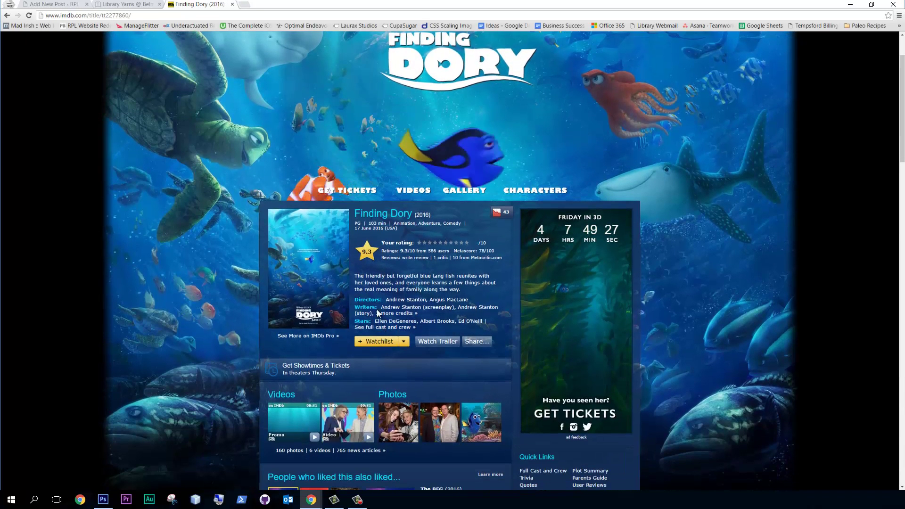
{"action": "left_click_drag", "start_coordinate": [465, 290], "coordinate": [392, 282]}
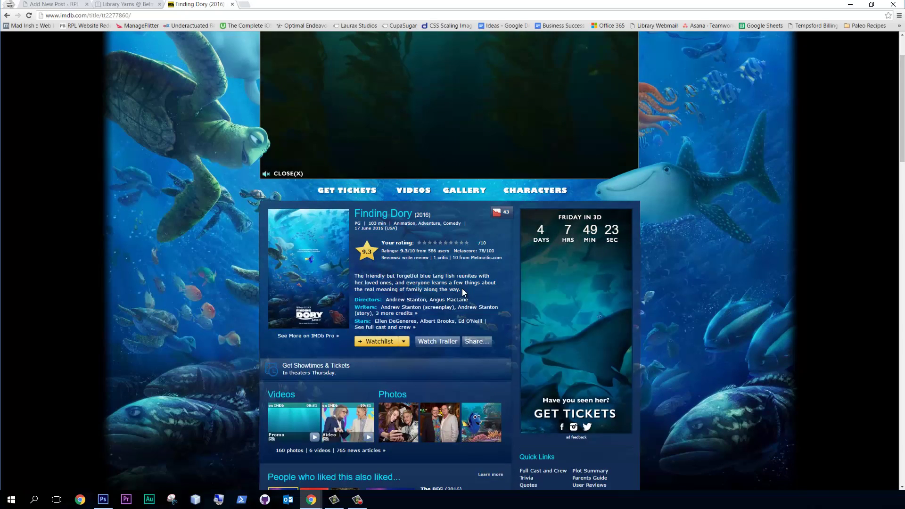
{"action": "left_click_drag", "start_coordinate": [461, 290], "coordinate": [357, 278]}
{"action": "key", "text": "ctrl+c"}
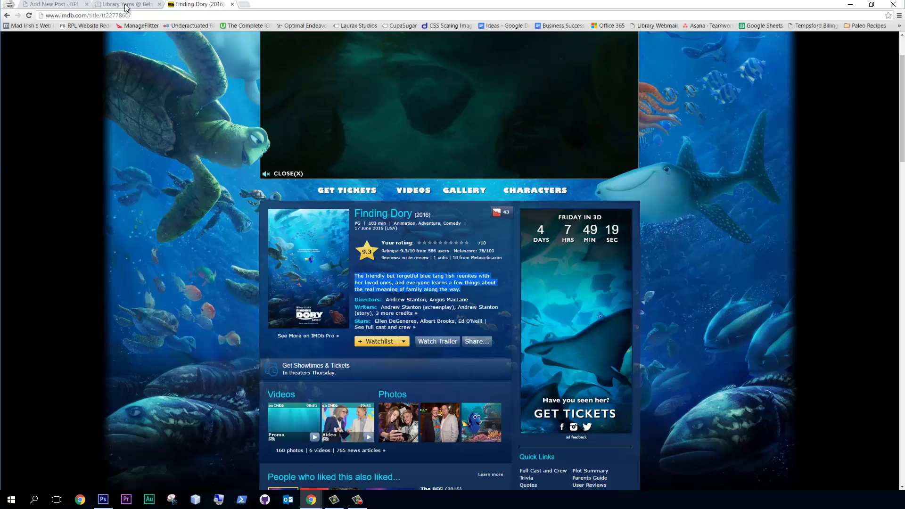
{"action": "left_click", "coordinate": [66, 4]}
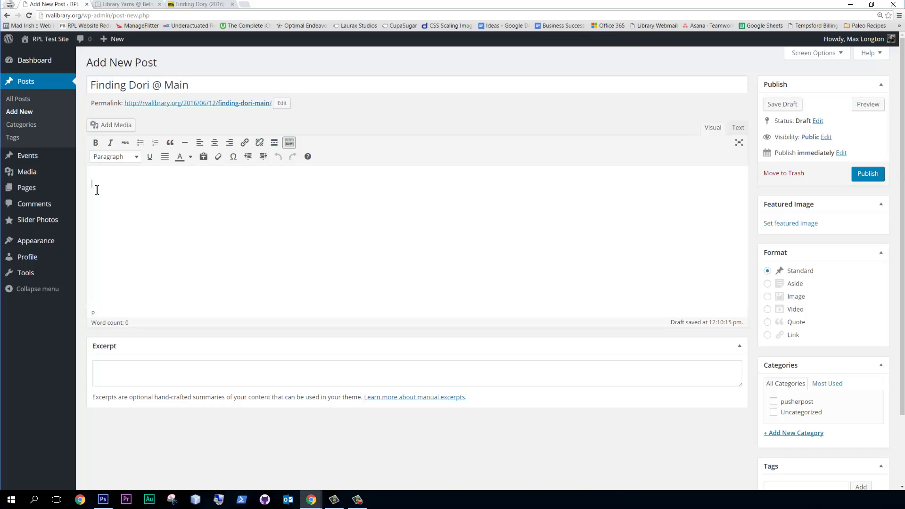
{"action": "left_click", "coordinate": [140, 370]}
{"action": "key", "text": "ctrl+v"}
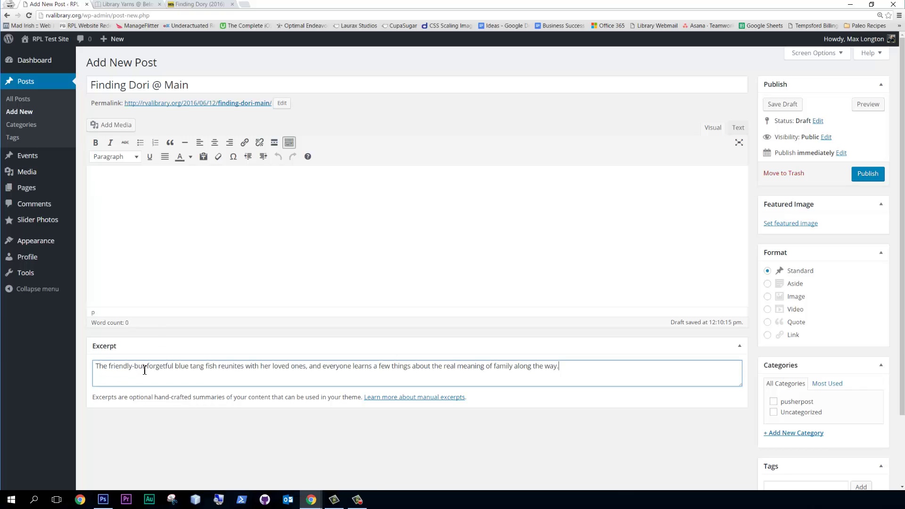
{"action": "left_click", "coordinate": [209, 263]}
Duplicate the Finding Dory IMDb page into a new tab.
{"action": "left_click", "coordinate": [205, 4]}
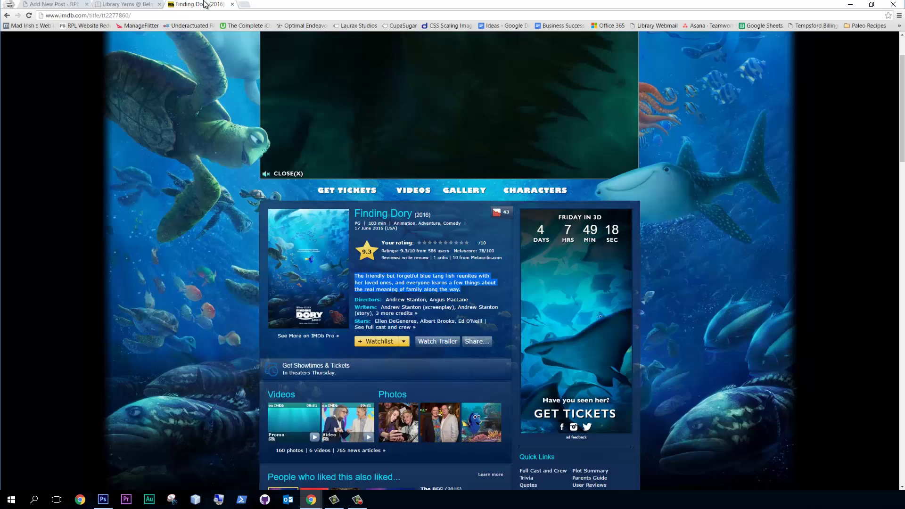
{"action": "right_click", "coordinate": [201, 5]}
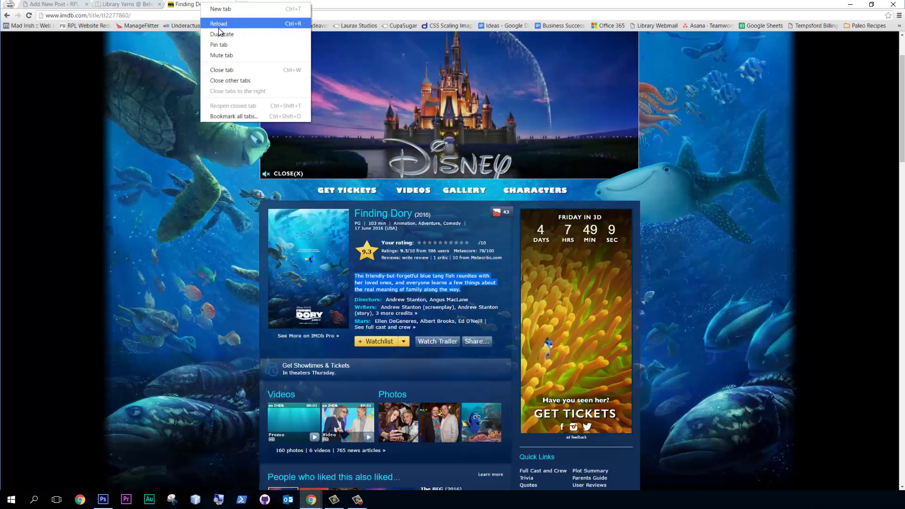
{"action": "left_click", "coordinate": [219, 34]}
Open the Finding Dory Wikipedia article from the search results and copy its first three paragraphs.
{"action": "left_click", "coordinate": [8, 15]}
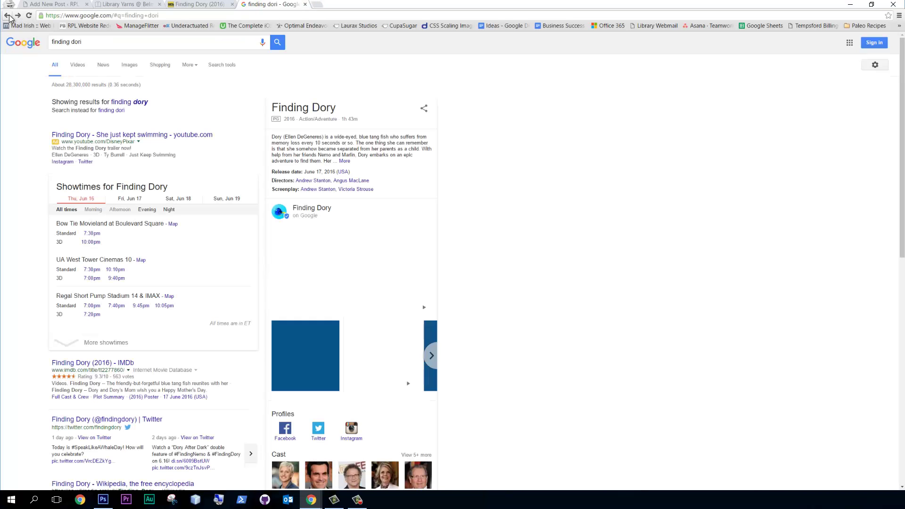
{"action": "scroll", "coordinate": [134, 194], "scroll_direction": "down", "scroll_amount": 3}
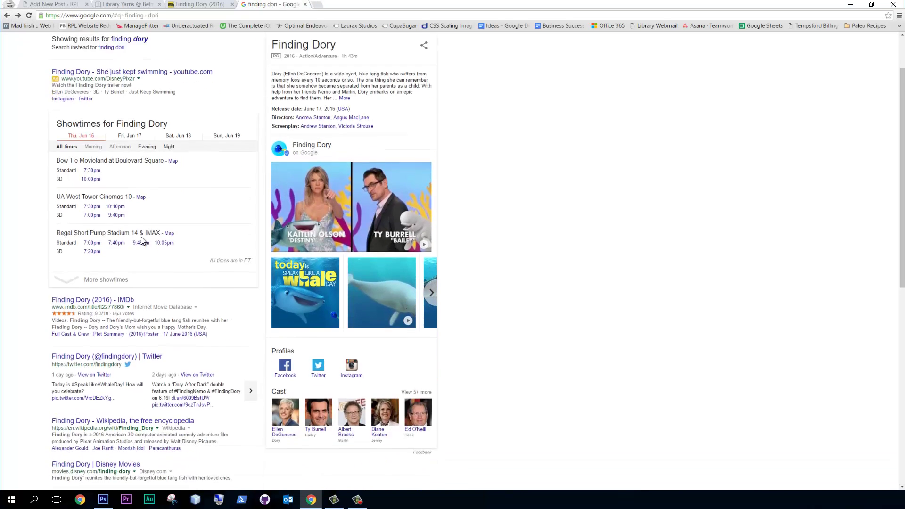
{"action": "left_click", "coordinate": [140, 335]}
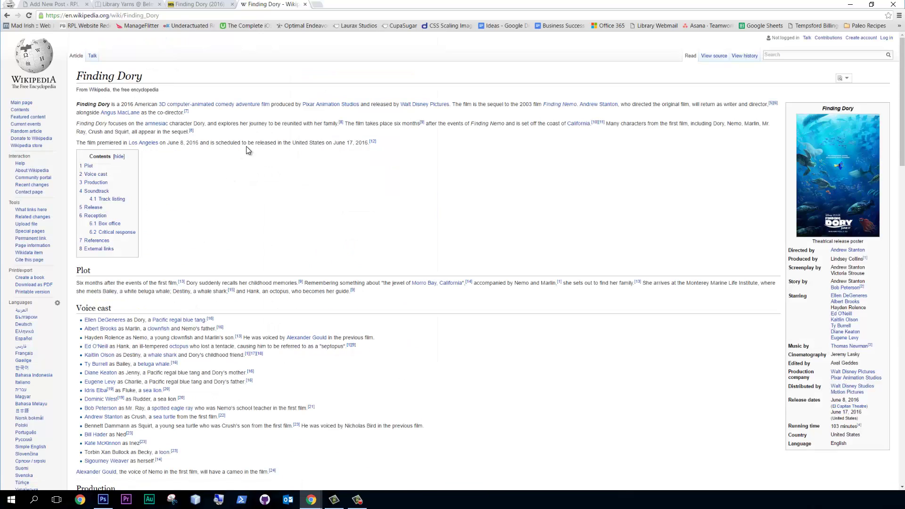
{"action": "left_click_drag", "start_coordinate": [372, 142], "coordinate": [73, 105]}
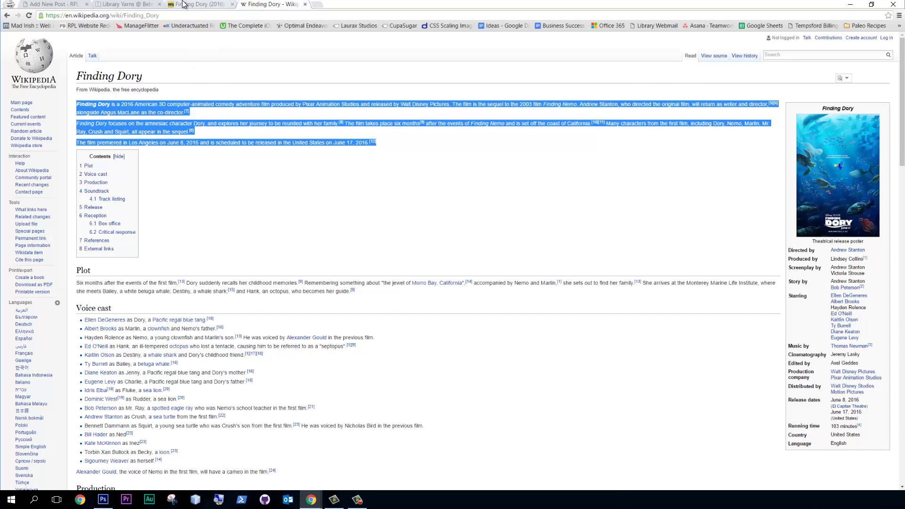
{"action": "left_click", "coordinate": [137, 5]}
Paste the three Wikipedia paragraphs into the Finding Dori @ Main body, giving 128 words.
{"action": "left_click", "coordinate": [66, 4]}
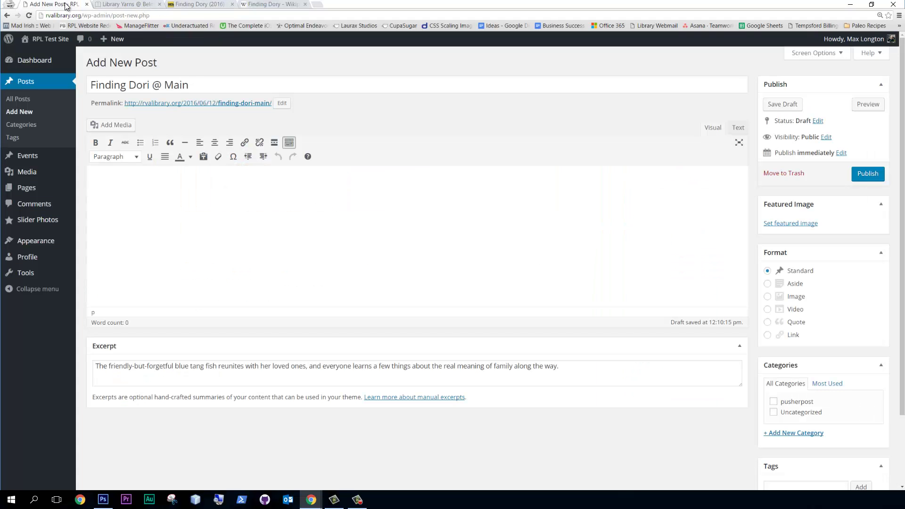
{"action": "left_click", "coordinate": [112, 177]}
{"action": "type", "text": "Finding Dory is a 2016 American 3D computer-animated comedy adventure film produced by Pixar Animation Studios and released by Walt Disney Pictures. The film is the sequel to the 2003 film Finding Nemo. Andrew Stanton, who directed the original film, will return as writer and director,[5][6]alongside Angus MacLane as the co-director.[7] Finding Dory focuses on the amnesiac character Dory, and explores her journey to be reunited with her family.[8] The film takes place six months[9] after the events of Finding Nemo and is set off the coast of California.[10][11] Many characters from the first film, including Dory, Nemo, Marlin, Mr. Ray, Crush and Squirt, all appear in the sequel.[8] The film premiered in Los Angeles on June 8, 2016 and is scheduled to be released in the United States on June 17, 2016.[12]"}
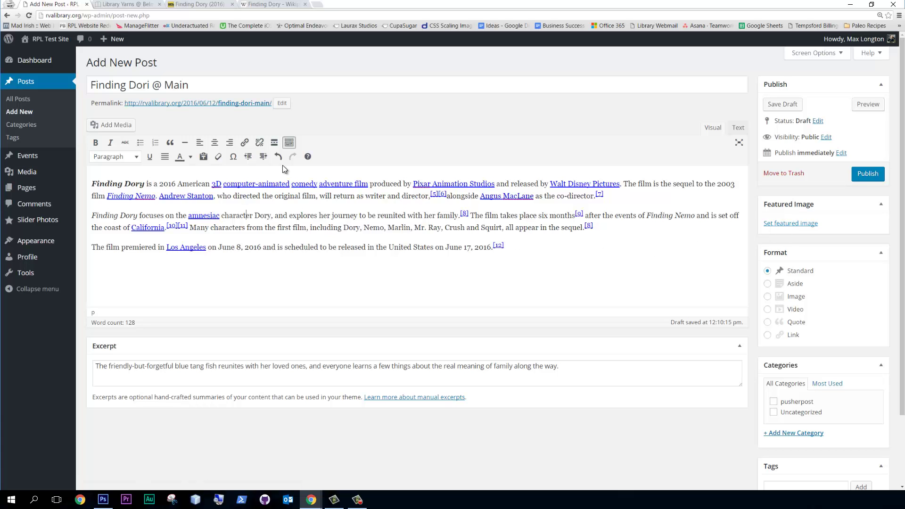
{"action": "left_click", "coordinate": [200, 4]}
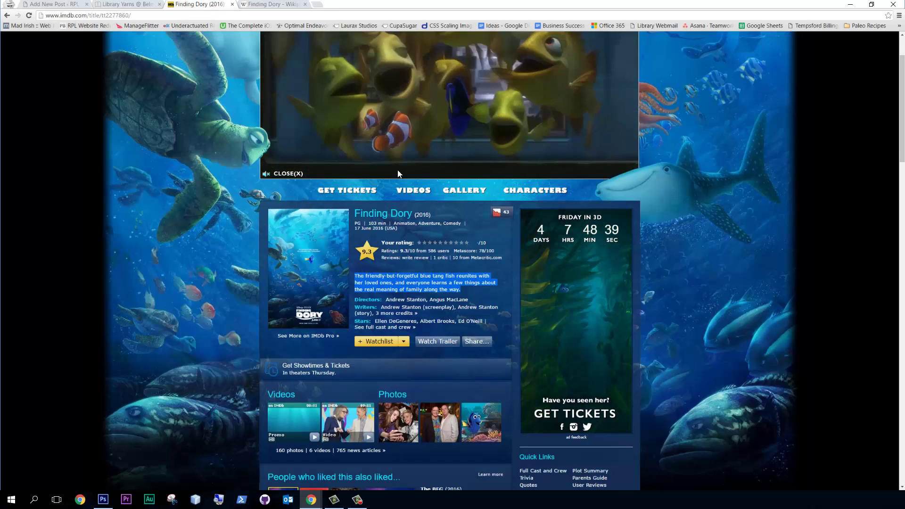
Save the Dory gallery still to the desktop as gallery1b_V275306628_.jpg and preview it in Photos.
{"action": "left_click", "coordinate": [452, 190]}
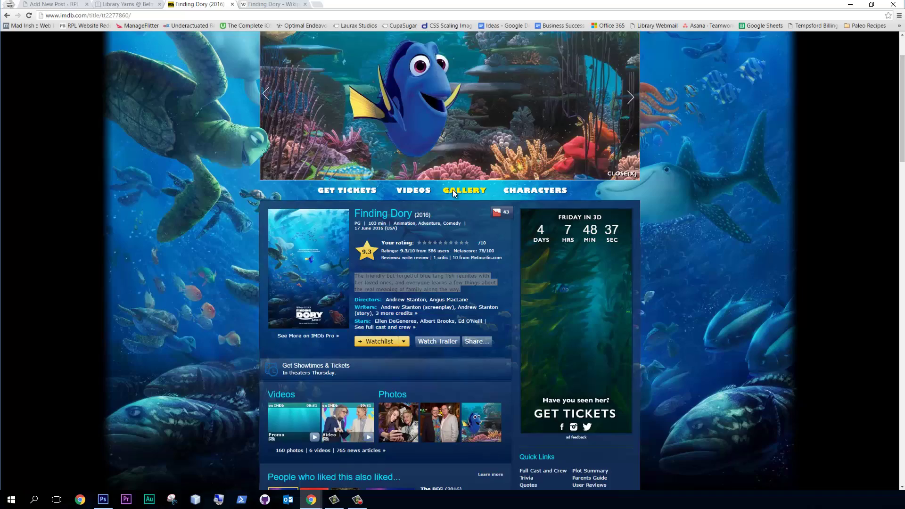
{"action": "left_click_drag", "start_coordinate": [476, 6], "coordinate": [1, 109]}
{"action": "left_click", "coordinate": [387, 237]}
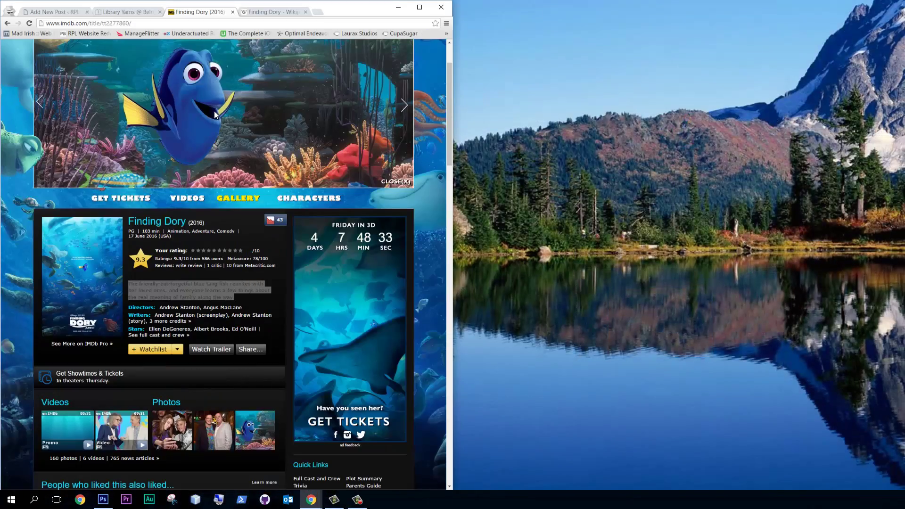
{"action": "left_click", "coordinate": [605, 149]}
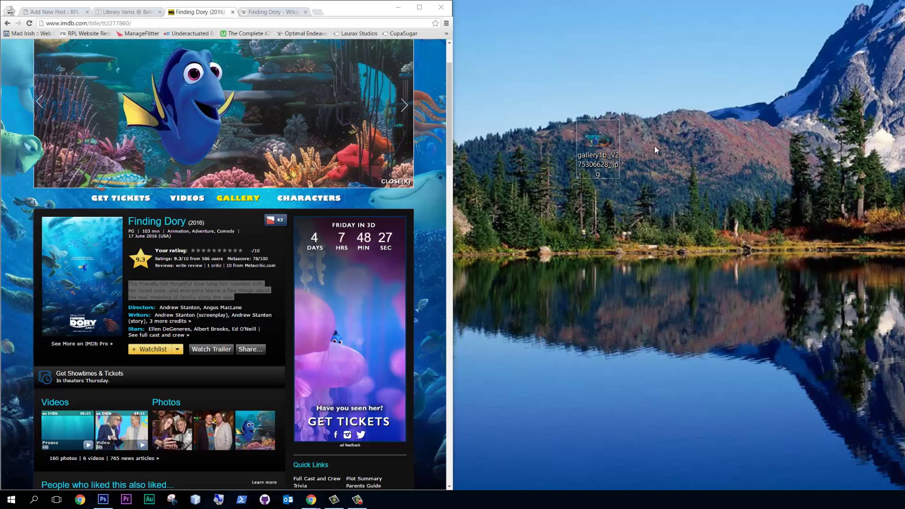
{"action": "double_click", "coordinate": [601, 143]}
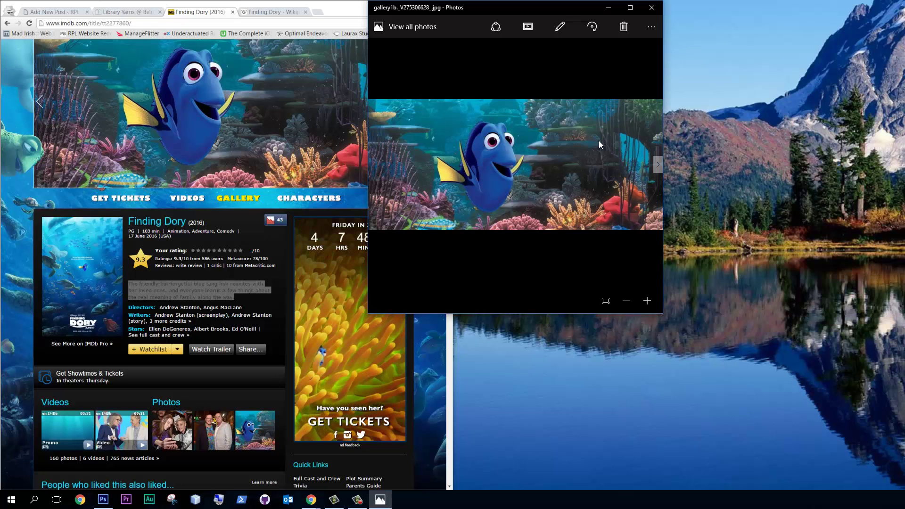
{"action": "left_click", "coordinate": [652, 9]}
{"action": "left_click_drag", "start_coordinate": [596, 142], "coordinate": [601, 92]}
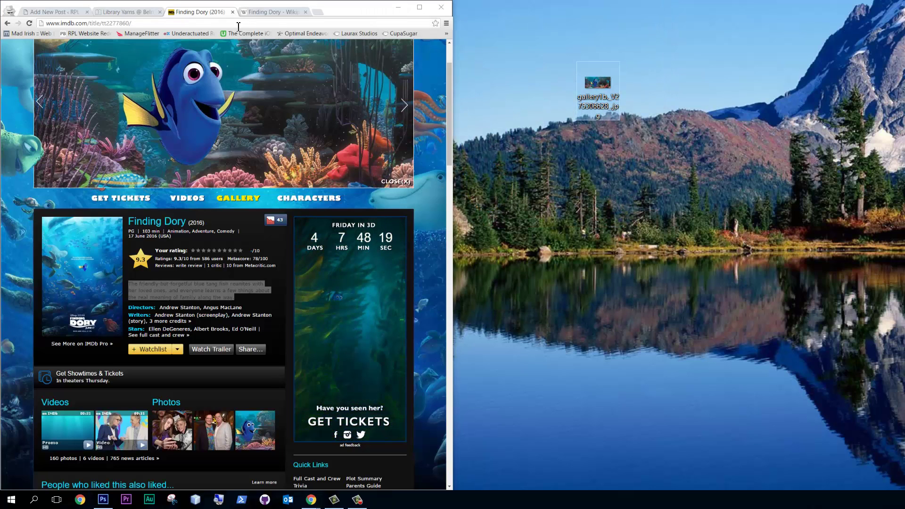
Show the library homepage in a widened browser with Photoshop's GP_ClosingPusher.jpg beside it.
{"action": "left_click", "coordinate": [74, 13]}
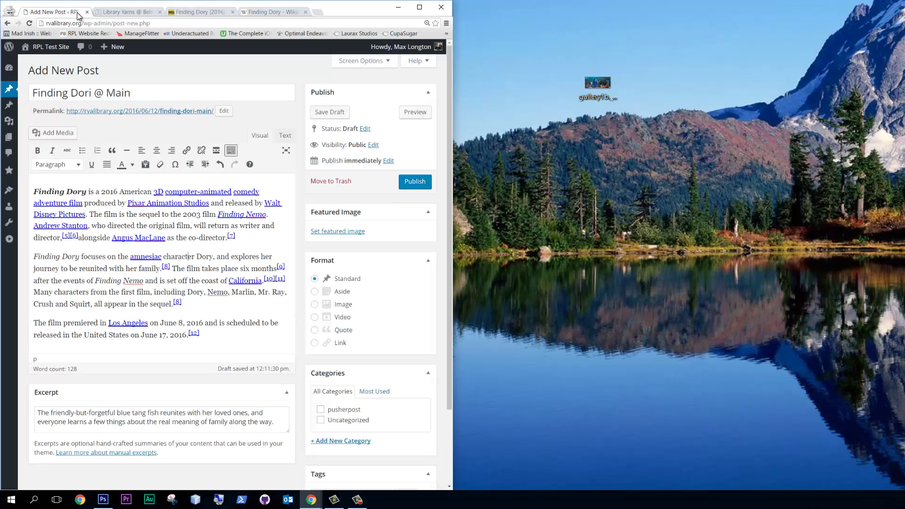
{"action": "left_click_drag", "start_coordinate": [453, 79], "coordinate": [543, 78]}
{"action": "left_click", "coordinate": [134, 13]}
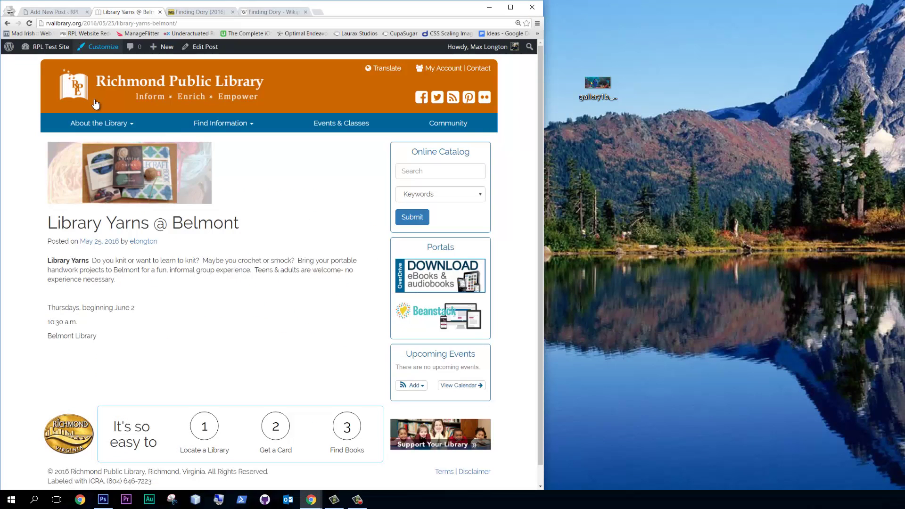
{"action": "left_click", "coordinate": [138, 84]}
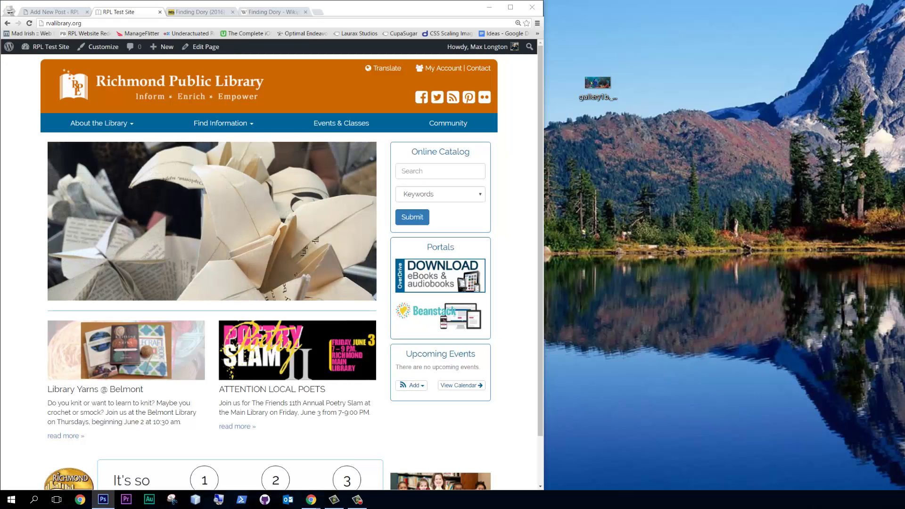
{"action": "left_click_drag", "start_coordinate": [904, 52], "coordinate": [314, 72]}
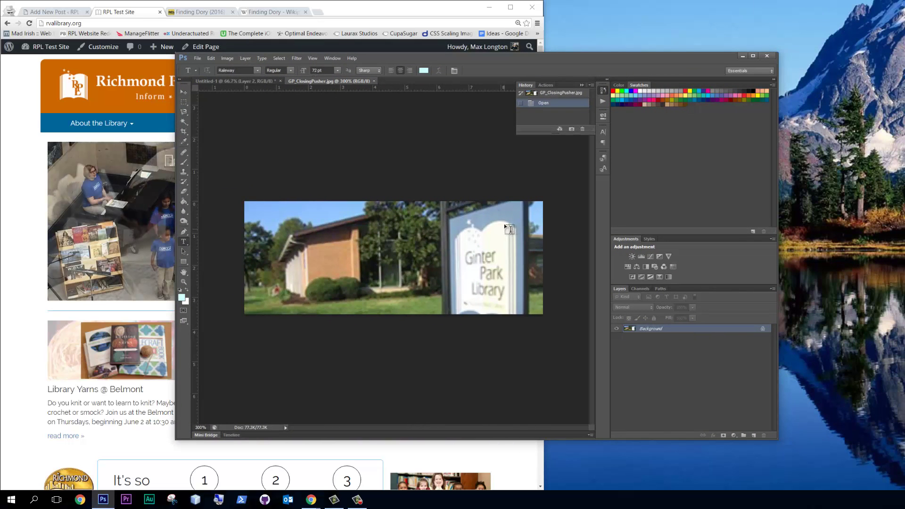
Check in Image Size that the pusher image is 264 × 100 pixels, then close the dialog.
{"action": "left_click", "coordinate": [348, 168]}
{"action": "left_click", "coordinate": [226, 58]}
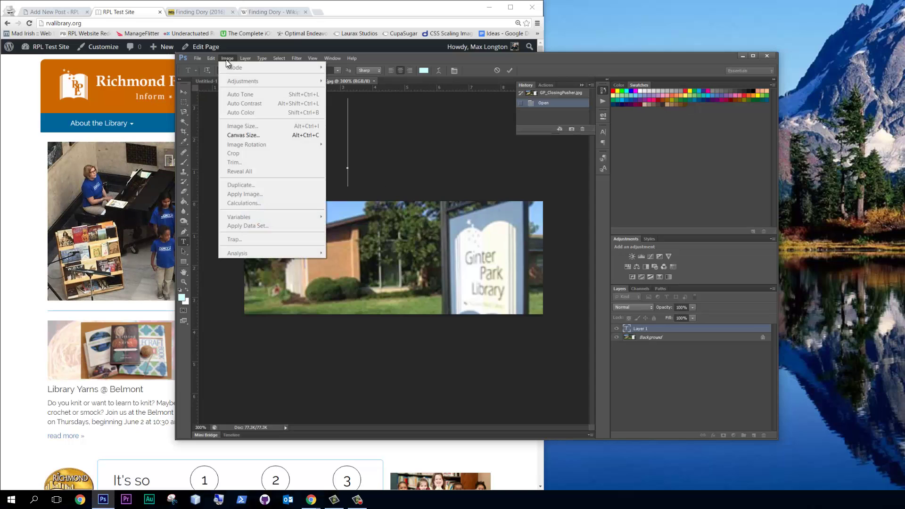
{"action": "left_click", "coordinate": [184, 91]}
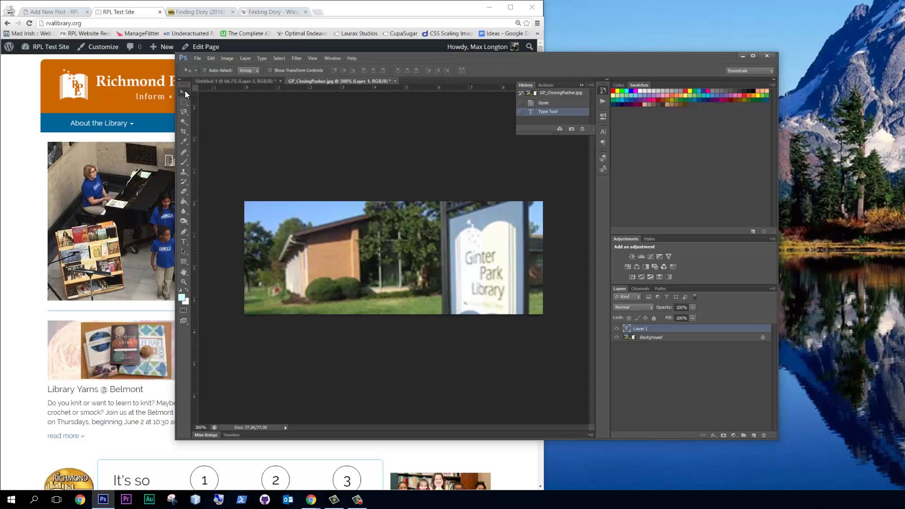
{"action": "left_click", "coordinate": [230, 58]}
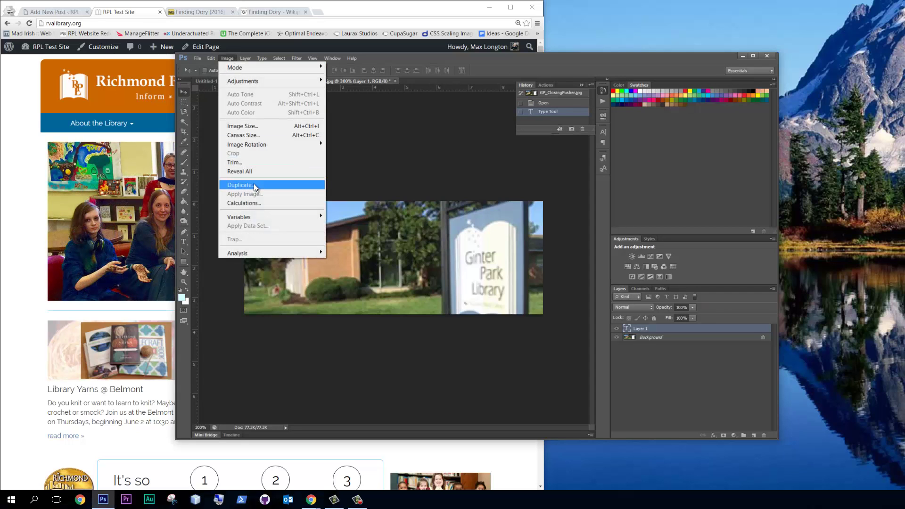
{"action": "left_click", "coordinate": [260, 128]}
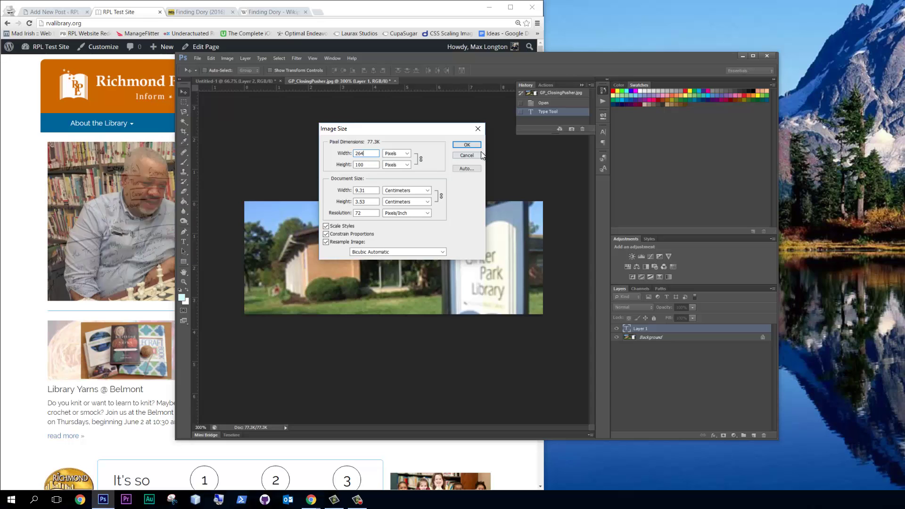
{"action": "left_click", "coordinate": [466, 144]}
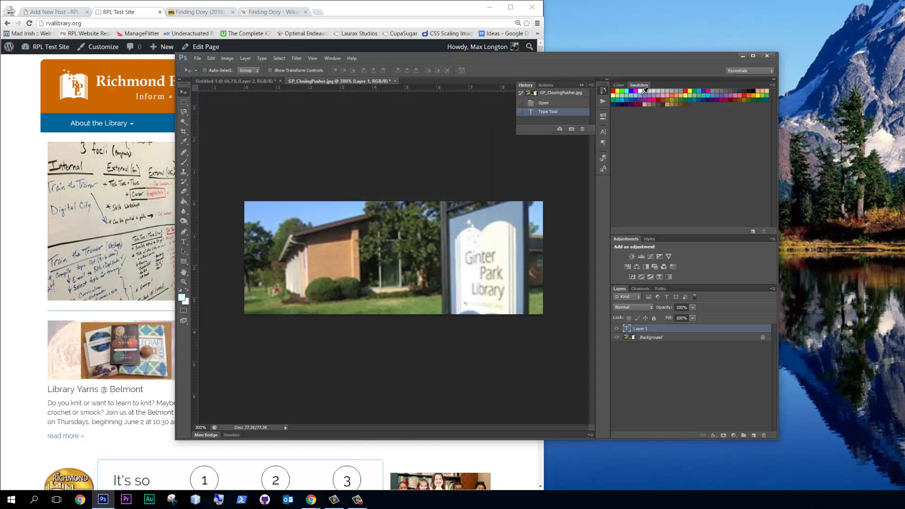
Open the gallery1b Dory image from the desktop as a new Photoshop document.
{"action": "left_click_drag", "start_coordinate": [628, 63], "coordinate": [572, 126]}
{"action": "left_click_drag", "start_coordinate": [597, 83], "coordinate": [383, 149]}
{"action": "left_click_drag", "start_coordinate": [438, 123], "coordinate": [468, 73]}
Check the Dory image's pixel size in Image Size without changing anything.
{"action": "left_click", "coordinate": [203, 70]}
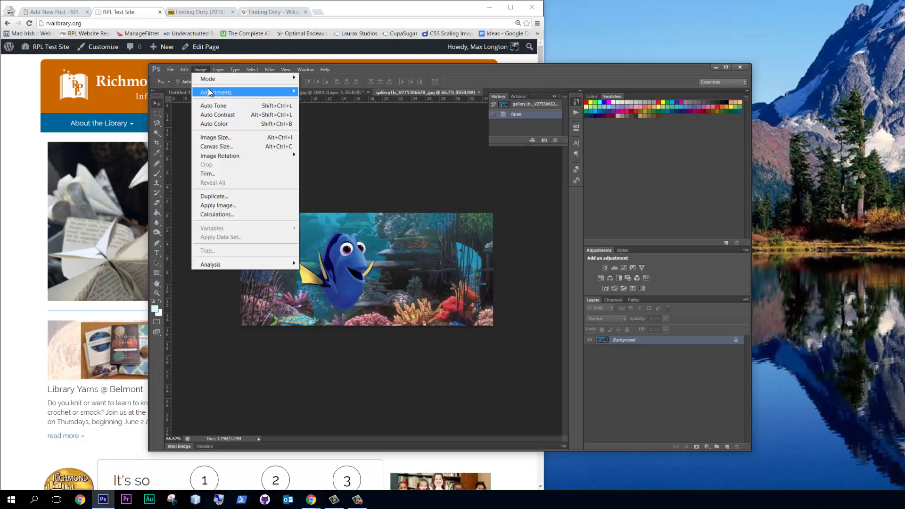
{"action": "left_click", "coordinate": [216, 138]}
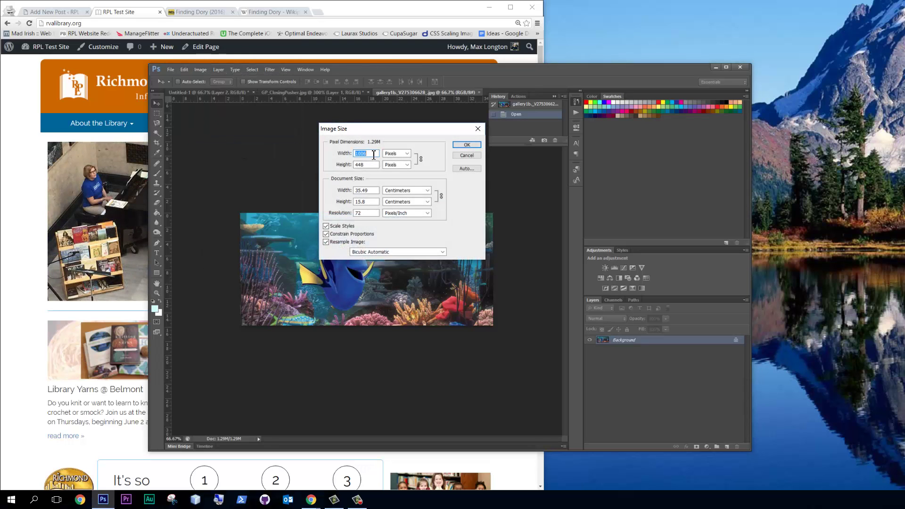
{"action": "left_click", "coordinate": [466, 155]}
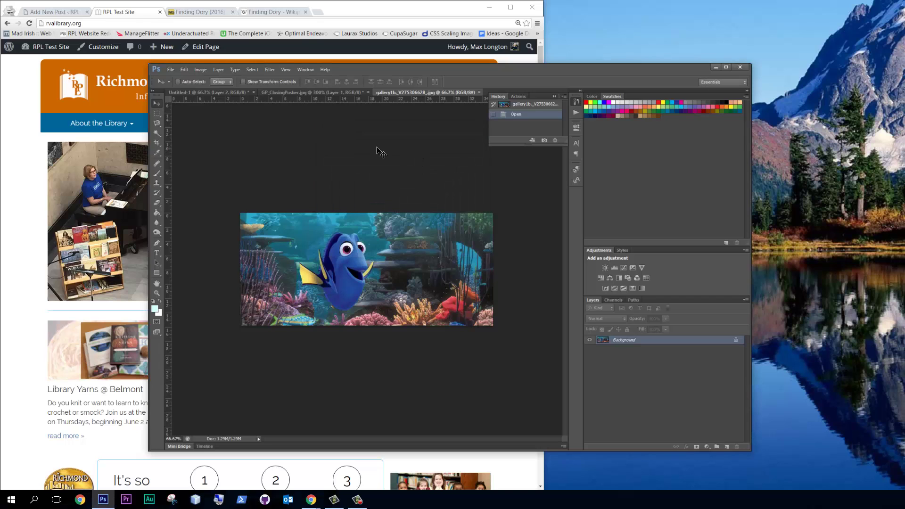
Crop the Dory image with a 264 × 100 crop ratio, framing the box around Dory.
{"action": "left_click", "coordinate": [158, 144]}
{"action": "left_click", "coordinate": [232, 82]}
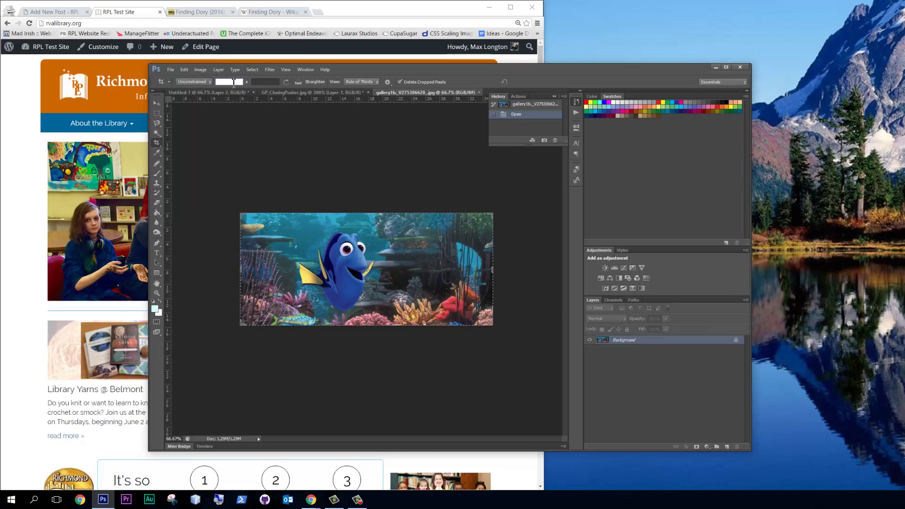
{"action": "type", "text": "264"}
{"action": "key", "text": "Tab"}
{"action": "type", "text": "100"}
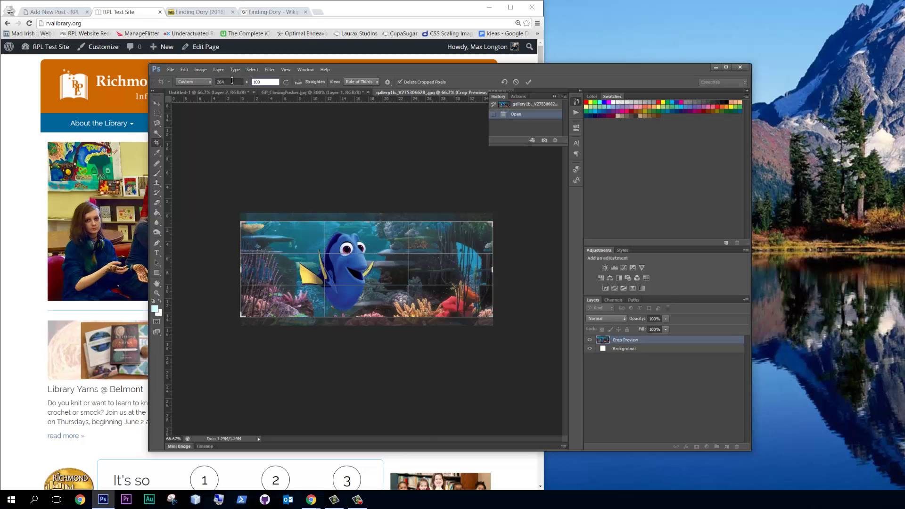
{"action": "left_click_drag", "start_coordinate": [385, 233], "coordinate": [384, 232]}
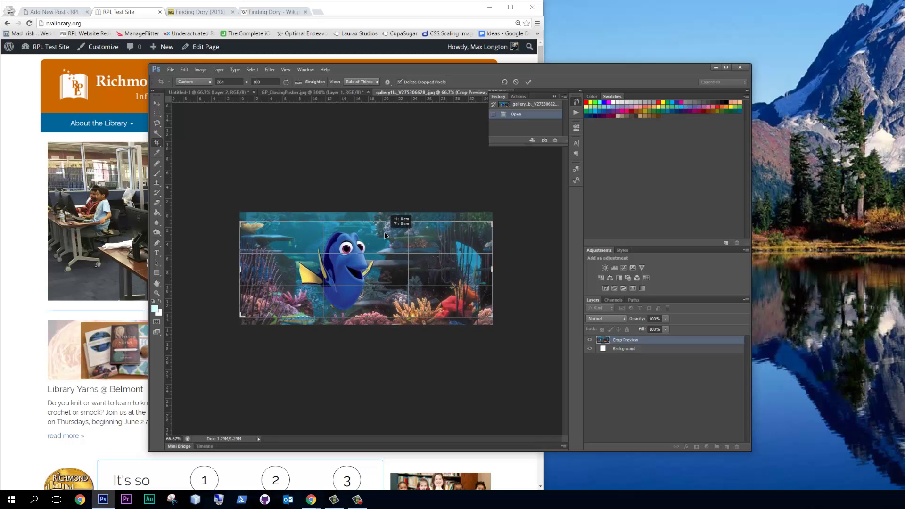
{"action": "left_click_drag", "start_coordinate": [489, 222], "coordinate": [433, 246]}
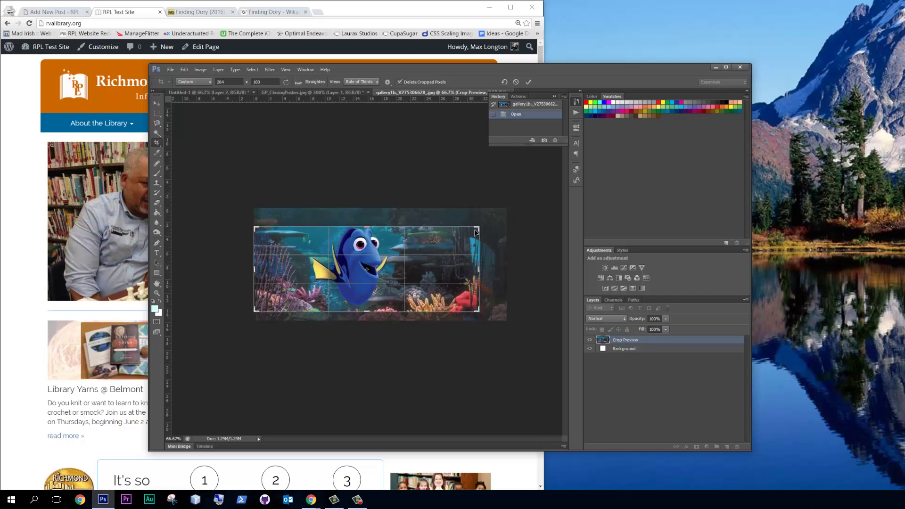
{"action": "left_click_drag", "start_coordinate": [481, 227], "coordinate": [451, 236]}
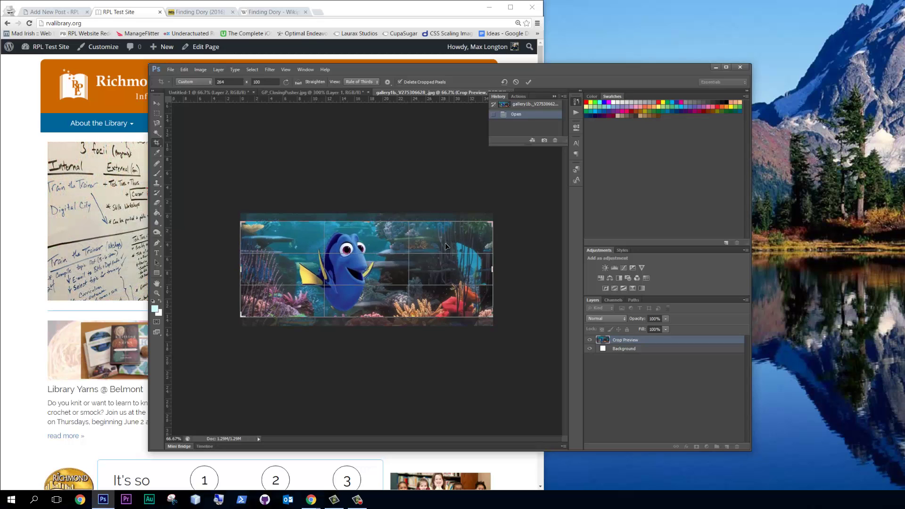
{"action": "key", "text": "Return"}
Look through the File menu and move the Photoshop window up and right.
{"action": "left_click", "coordinate": [170, 70]}
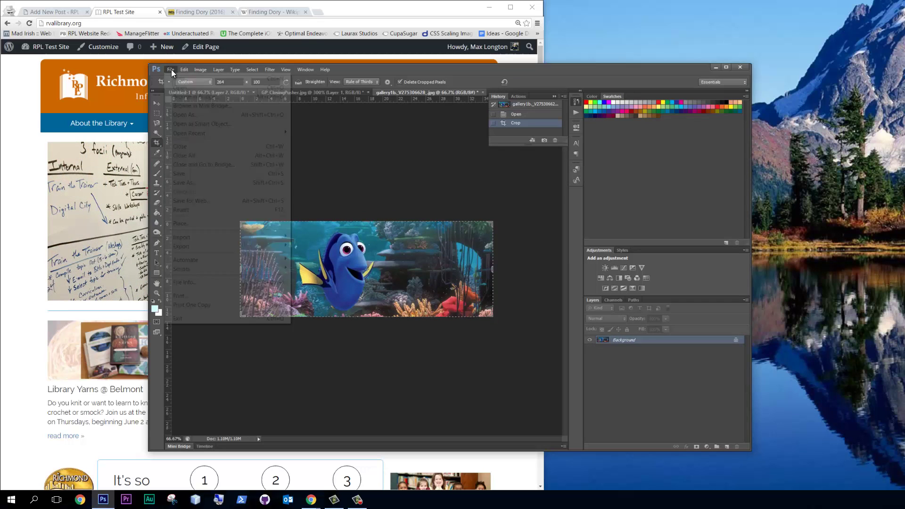
{"action": "key", "text": "Left"}
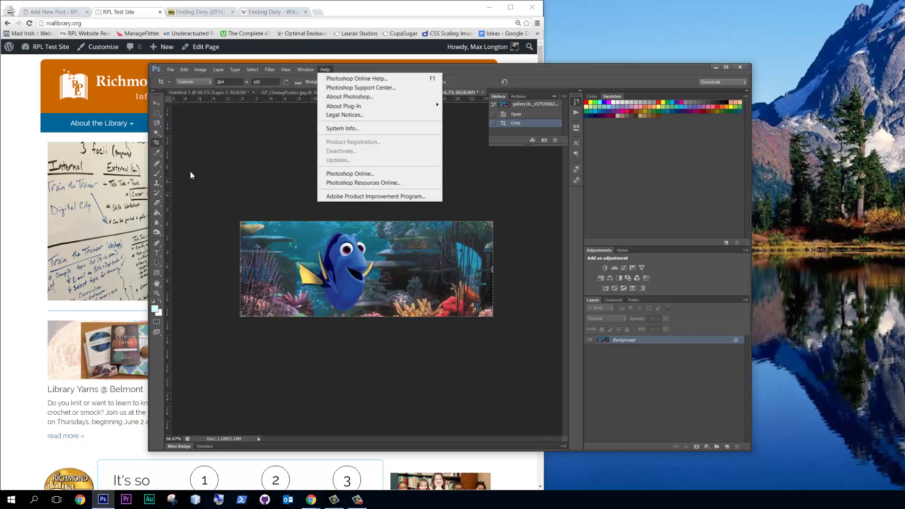
{"action": "left_click", "coordinate": [170, 69]}
{"action": "key", "text": "Left"}
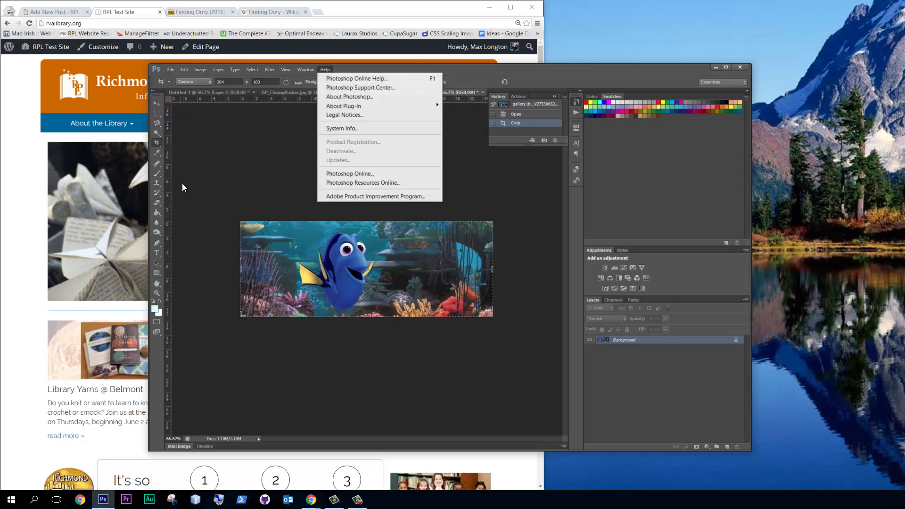
{"action": "left_click", "coordinate": [172, 67]}
{"action": "key", "text": "Left"}
{"action": "key", "text": "Escape"}
{"action": "left_click", "coordinate": [325, 70]}
{"action": "left_click", "coordinate": [341, 67]}
{"action": "left_click_drag", "start_coordinate": [333, 67], "coordinate": [374, 52]}
Save the cropped Dory image as a Quality 12 Maximum JPEG, then minimise Photoshop.
{"action": "left_click", "coordinate": [210, 55]}
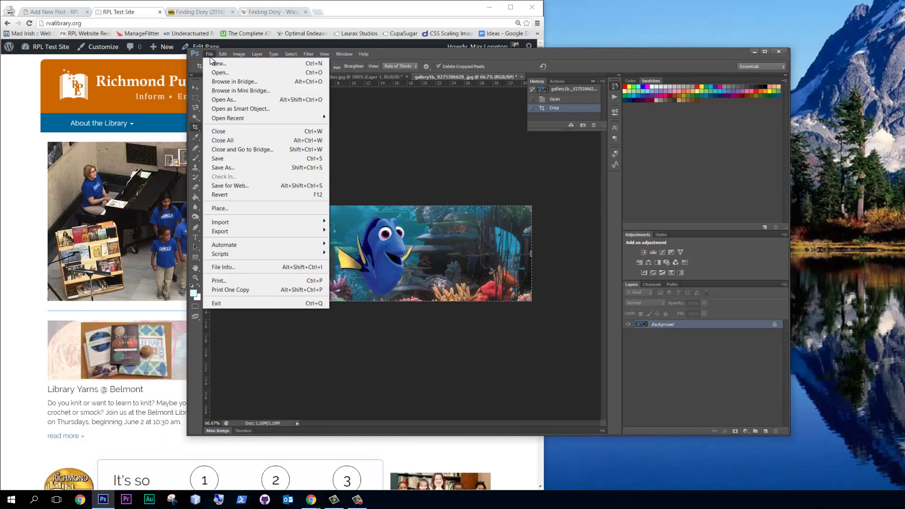
{"action": "key", "text": "Left"}
{"action": "key", "text": "Escape"}
{"action": "key", "text": "h"}
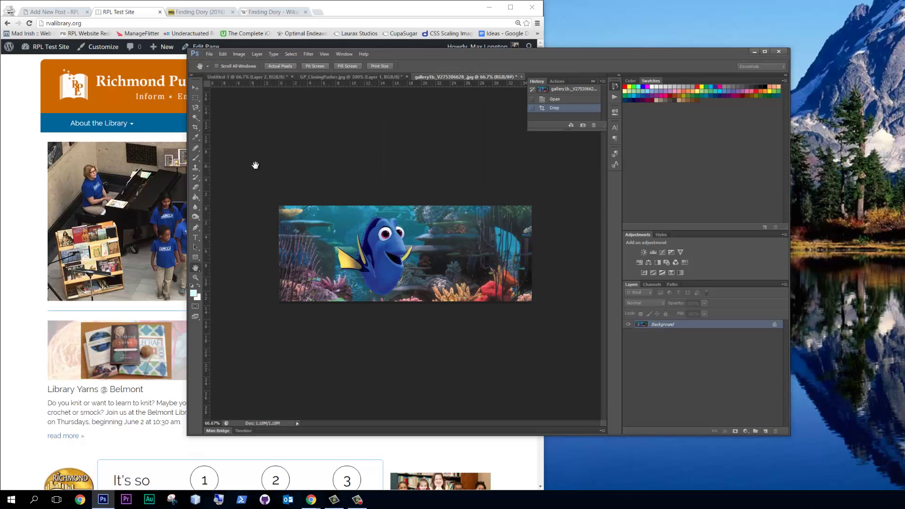
{"action": "key", "text": "ctrl+s"}
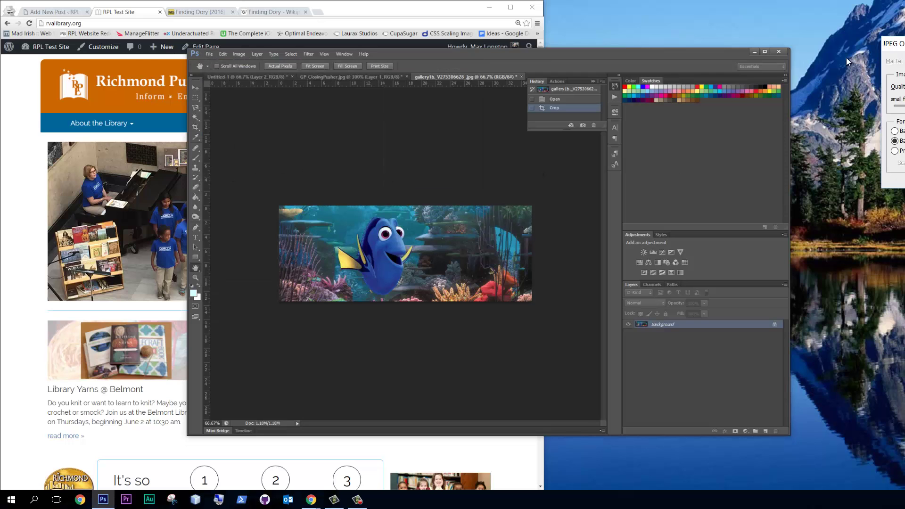
{"action": "left_click", "coordinate": [546, 66]}
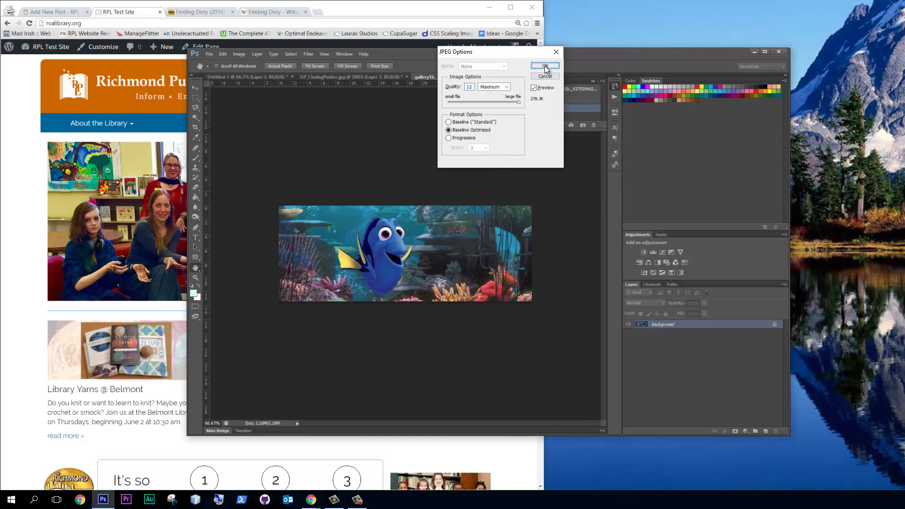
{"action": "left_click", "coordinate": [753, 52]}
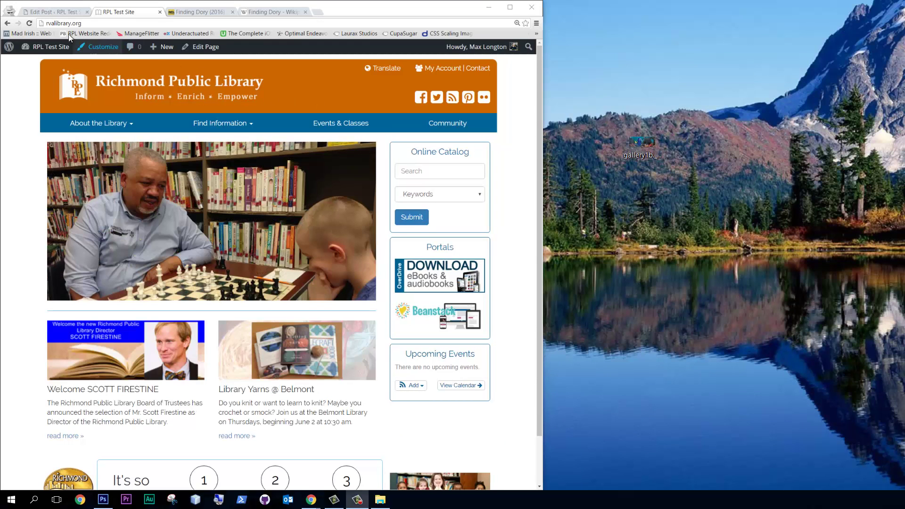
Correct the post title from 'Finding Dori' to 'Finding Dory @ Main'.
{"action": "left_click", "coordinate": [62, 12]}
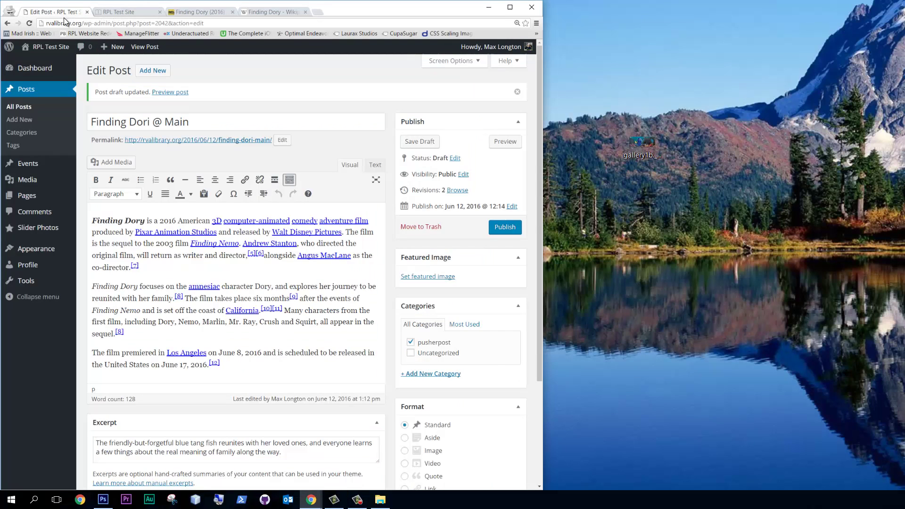
{"action": "left_click", "coordinate": [149, 120]}
{"action": "key", "text": "BackSpace"}
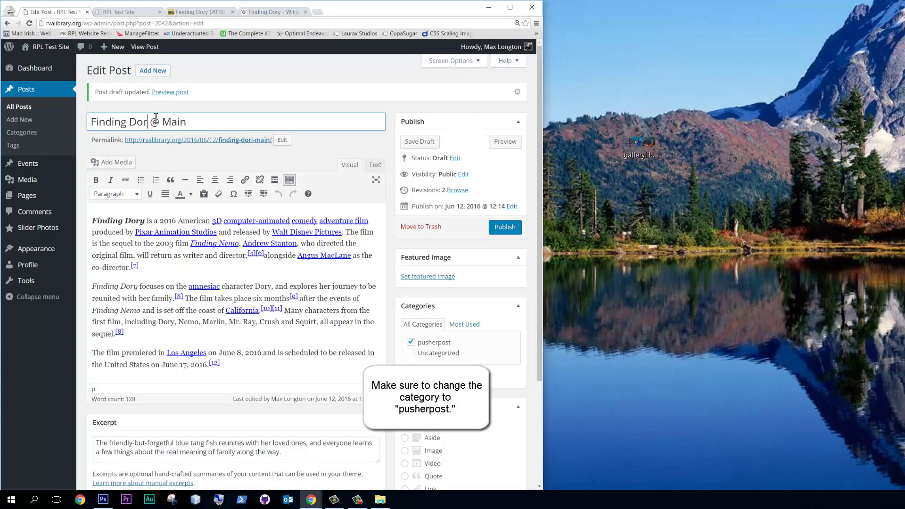
{"action": "type", "text": "y"}
Upload the cropped Dory image as the featured image and publish the post.
{"action": "left_click", "coordinate": [423, 277]}
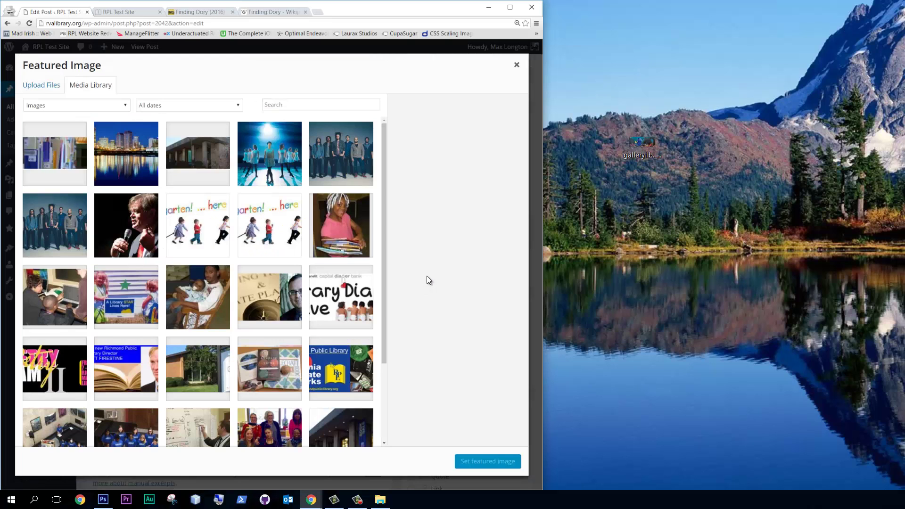
{"action": "left_click_drag", "start_coordinate": [635, 145], "coordinate": [109, 178]}
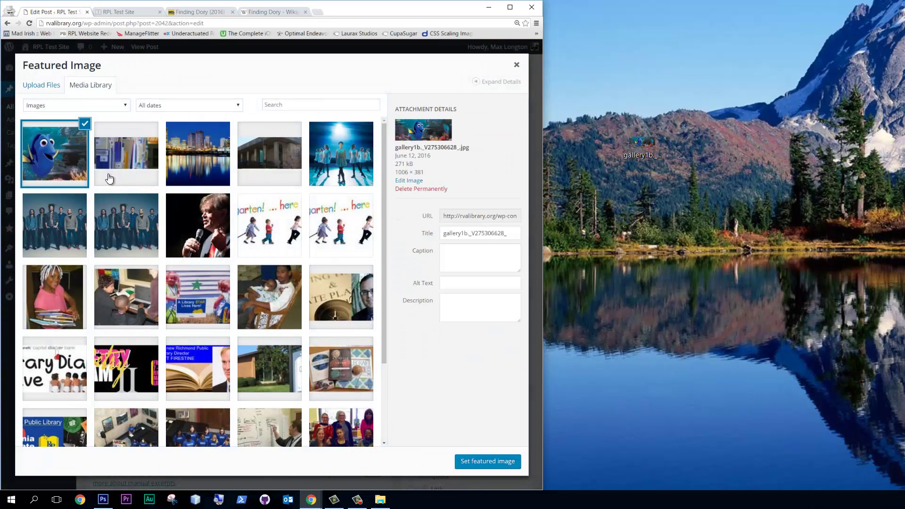
{"action": "left_click", "coordinate": [488, 462]}
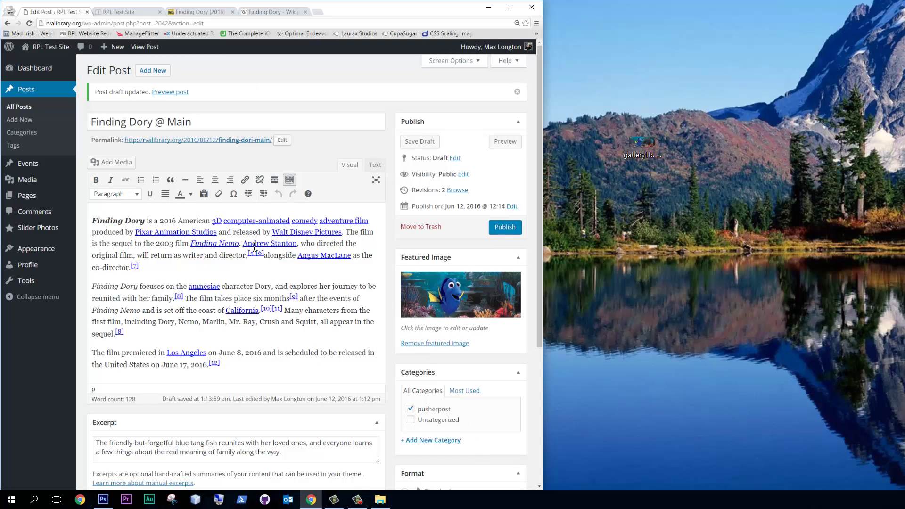
{"action": "scroll", "coordinate": [254, 246], "scroll_direction": "down", "scroll_amount": 4}
{"action": "scroll", "coordinate": [253, 257], "scroll_direction": "up", "scroll_amount": 3}
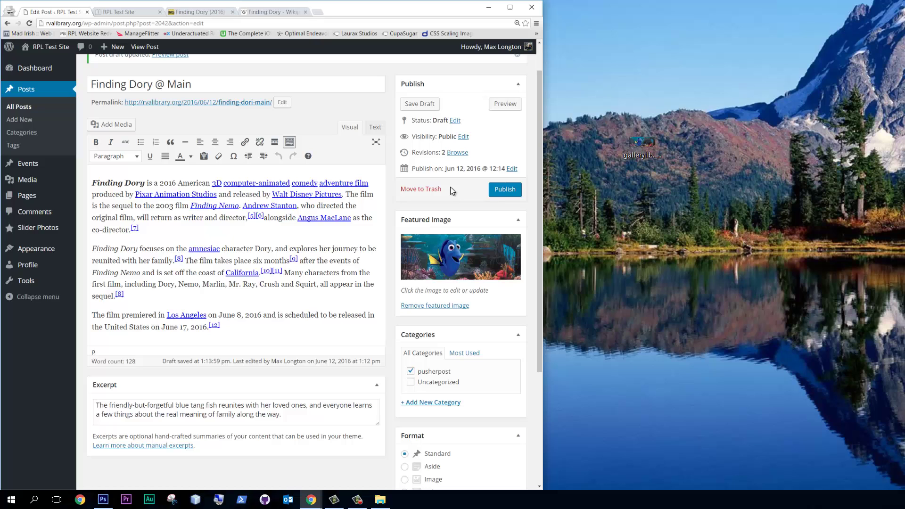
{"action": "left_click", "coordinate": [502, 190]}
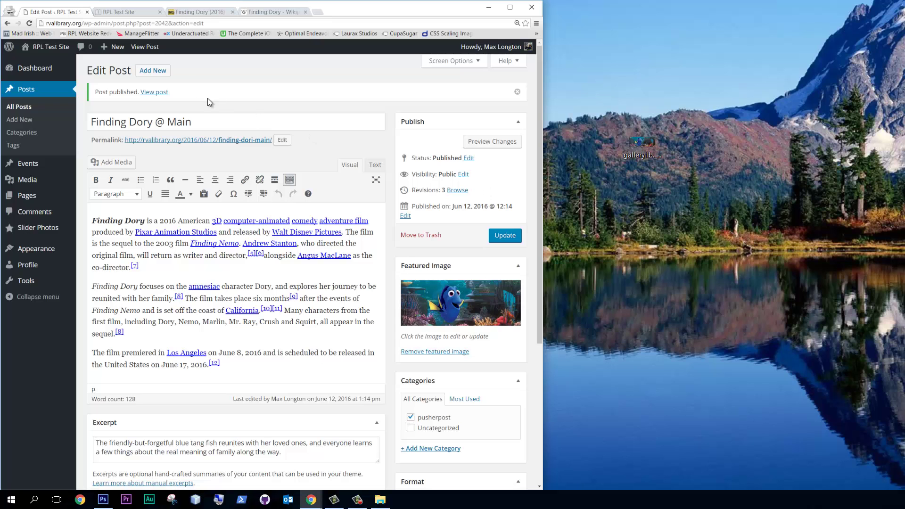
Refresh the RPL Test Site homepage until the Finding Dory @ Main post appears.
{"action": "left_click", "coordinate": [127, 15]}
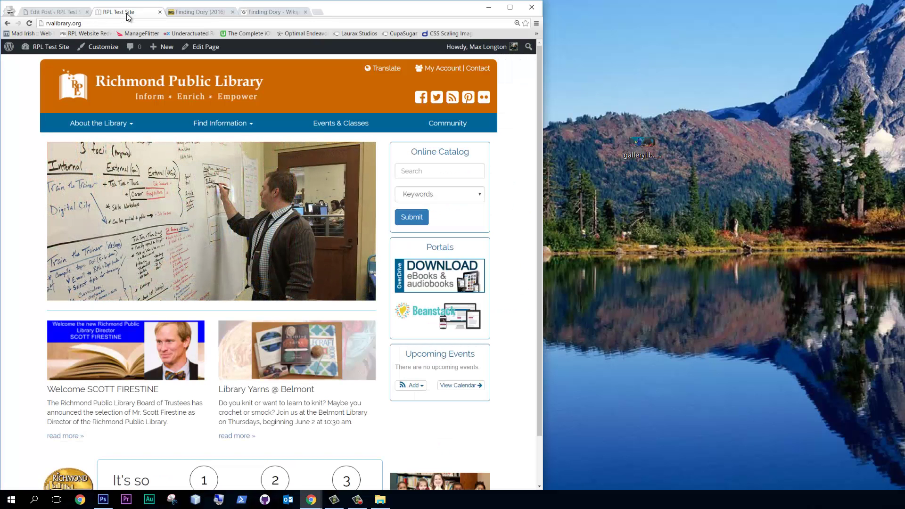
{"action": "key", "text": "F5"}
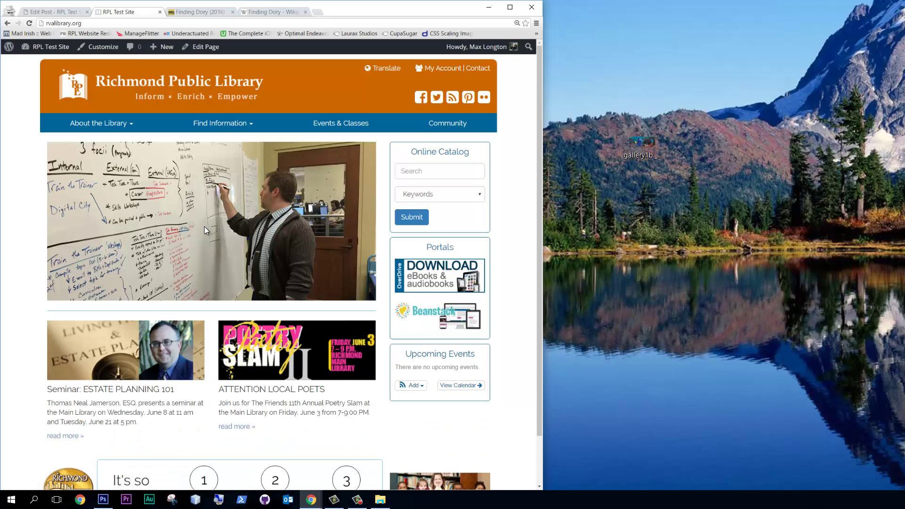
{"action": "key", "text": "F5"}
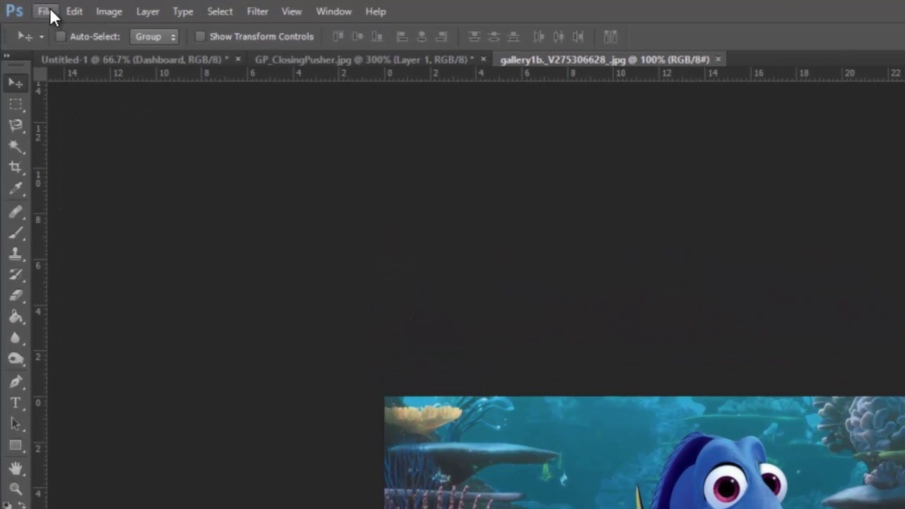
Open File > Save for Web for the Dory banner and move the dialog to the screen centre.
{"action": "left_click", "coordinate": [50, 8]}
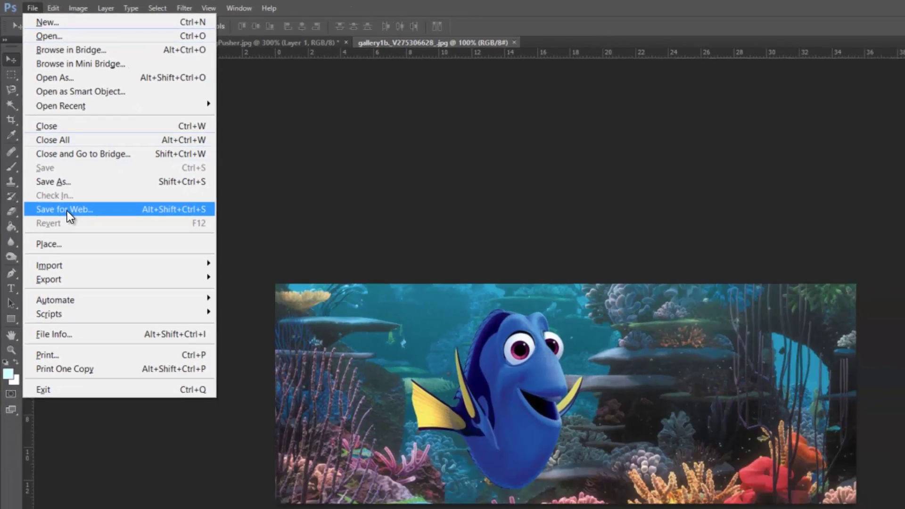
{"action": "left_click", "coordinate": [93, 294]}
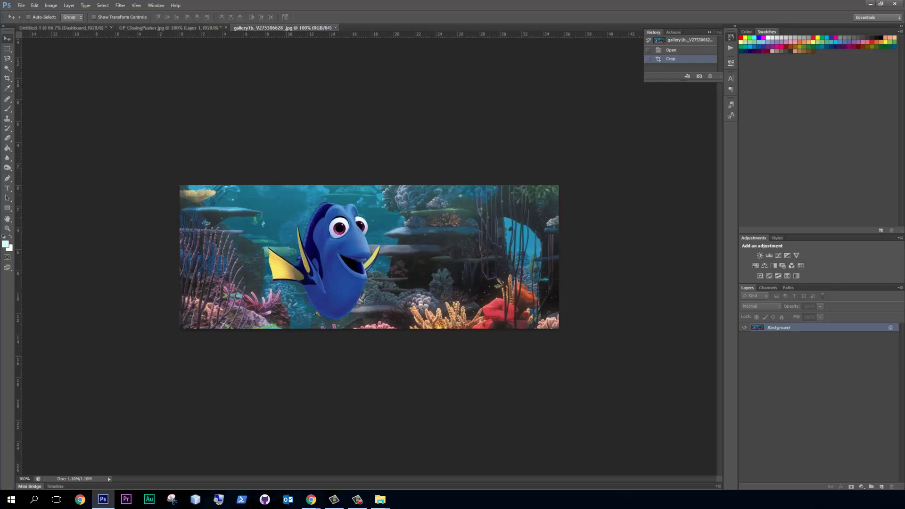
{"action": "left_click_drag", "start_coordinate": [895, 4], "coordinate": [508, 57]}
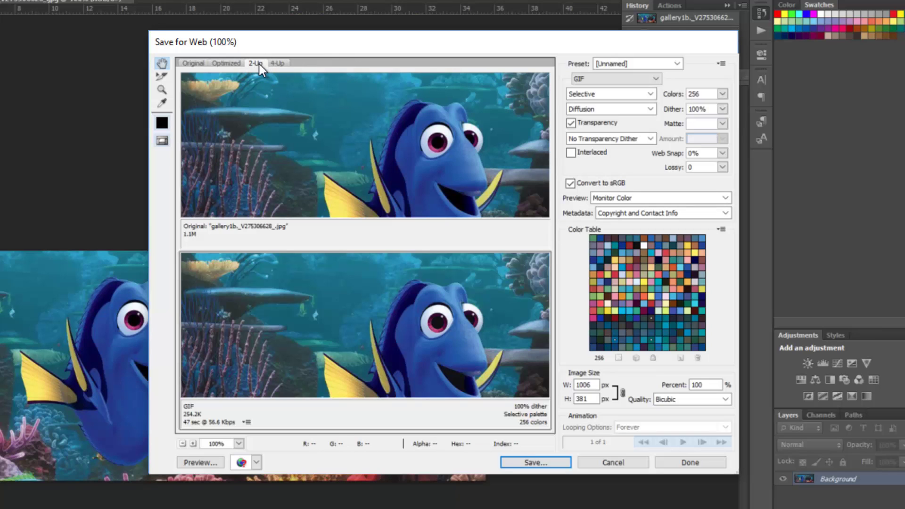
{"action": "left_click", "coordinate": [193, 63]}
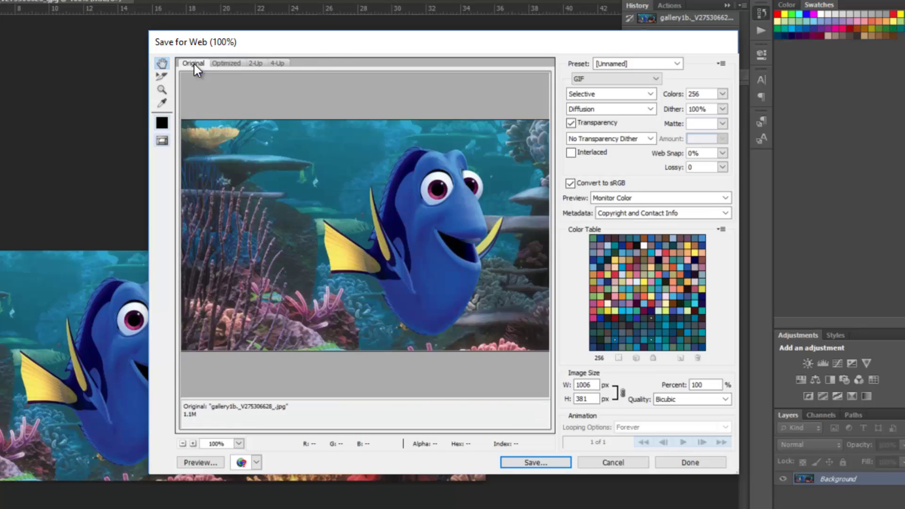
{"action": "left_click", "coordinate": [228, 63]}
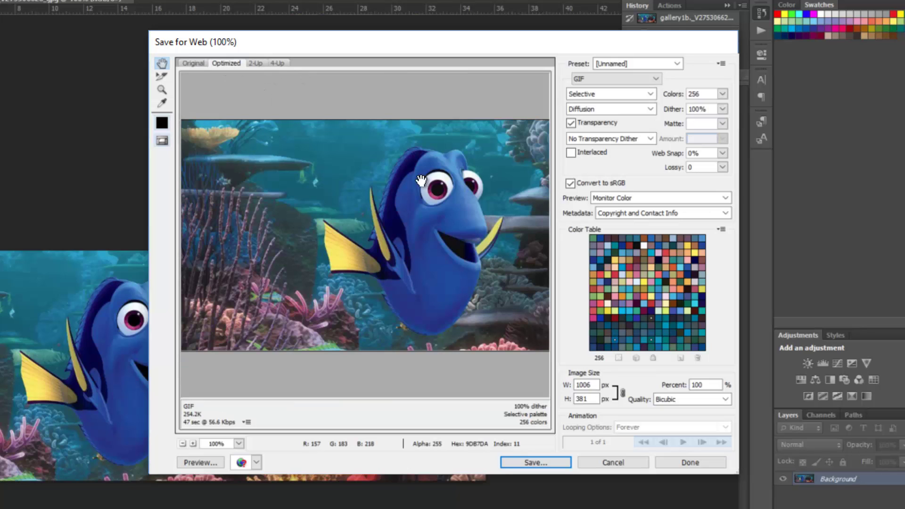
{"action": "left_click", "coordinate": [255, 63]}
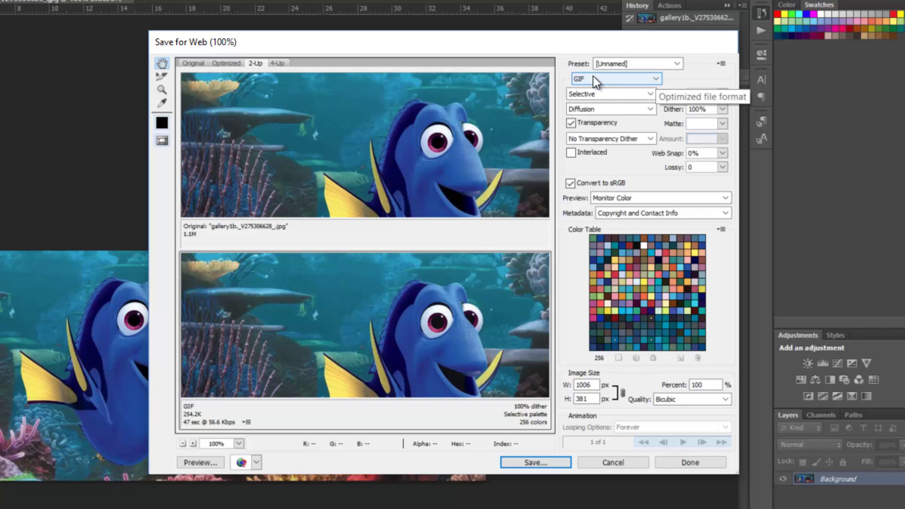
Switch the web export from GIF to JPEG, try Low, then settle on High quality 60.
{"action": "left_click", "coordinate": [646, 78]}
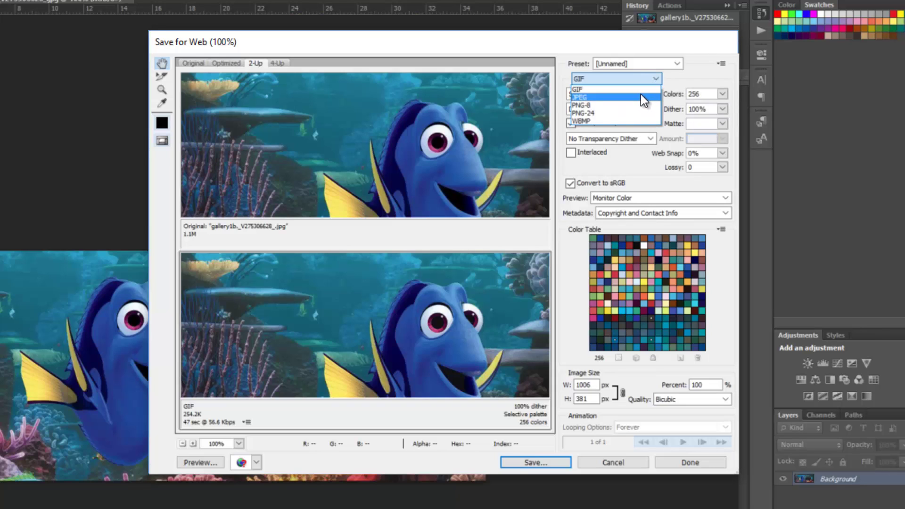
{"action": "left_click", "coordinate": [640, 96]}
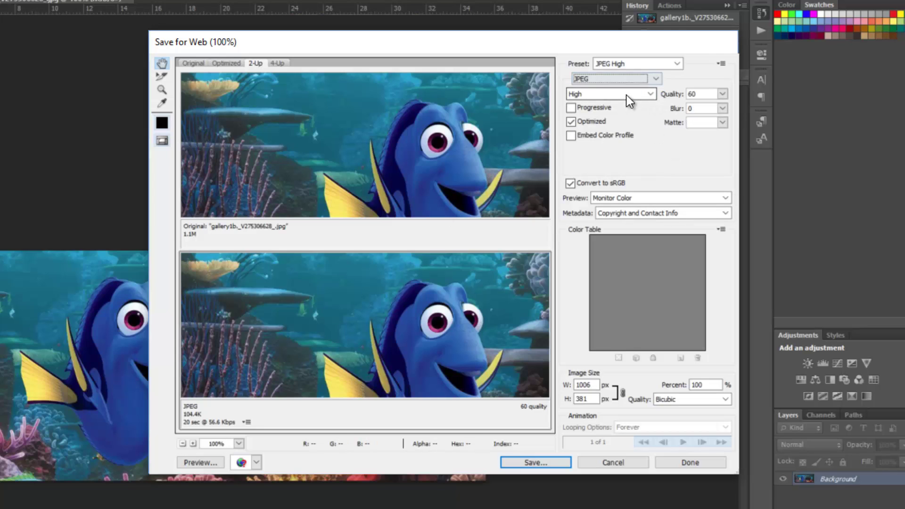
{"action": "left_click", "coordinate": [626, 95]}
{"action": "left_click", "coordinate": [621, 109]}
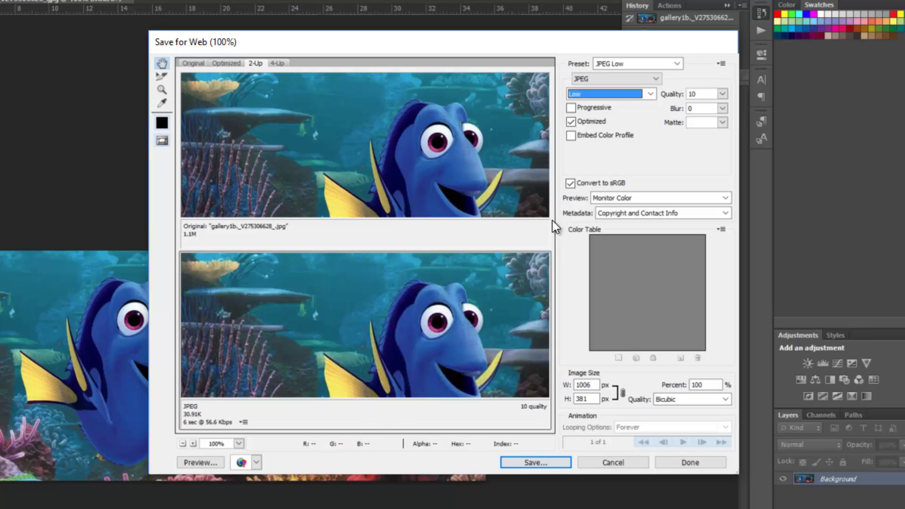
{"action": "left_click", "coordinate": [646, 94]}
{"action": "left_click", "coordinate": [640, 130]}
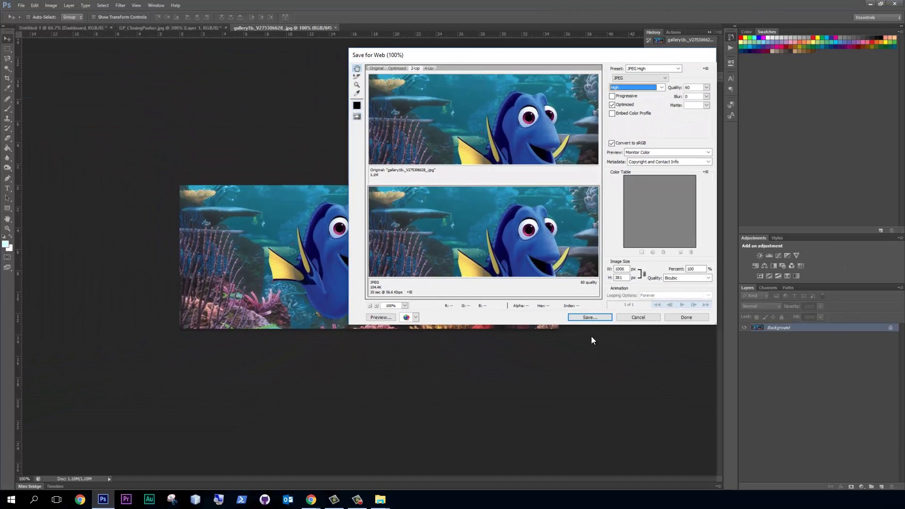
Open the Save Optimized As window from the Save for Web dialog.
{"action": "left_click", "coordinate": [599, 316]}
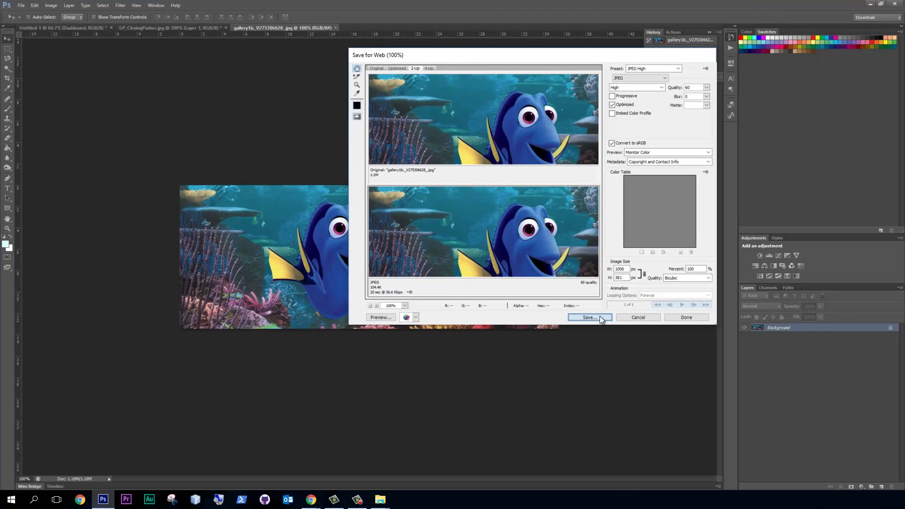